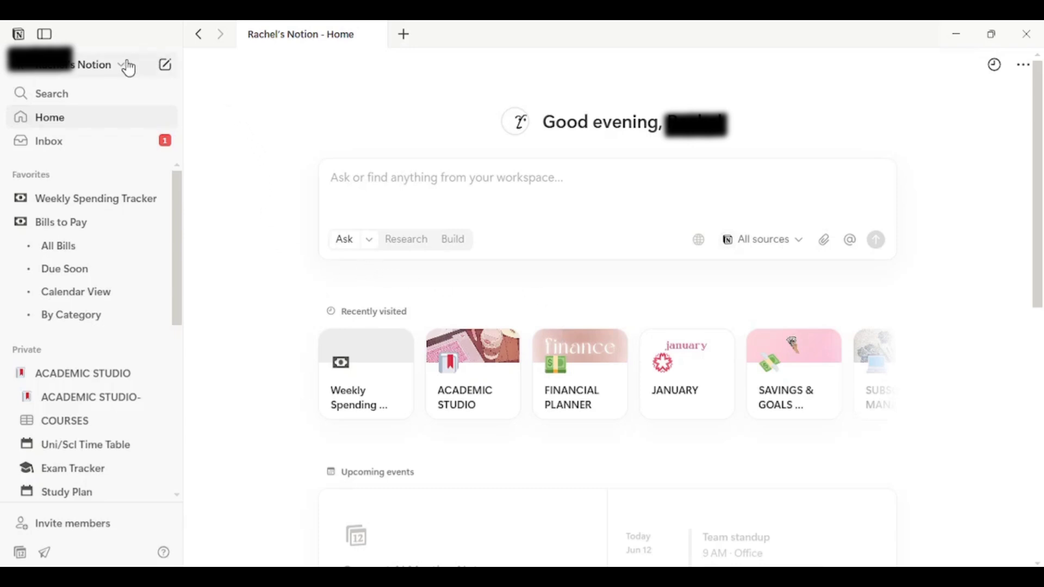
- Create a new page titled WORKSPACE and collapse the sidebar
click(163, 76)
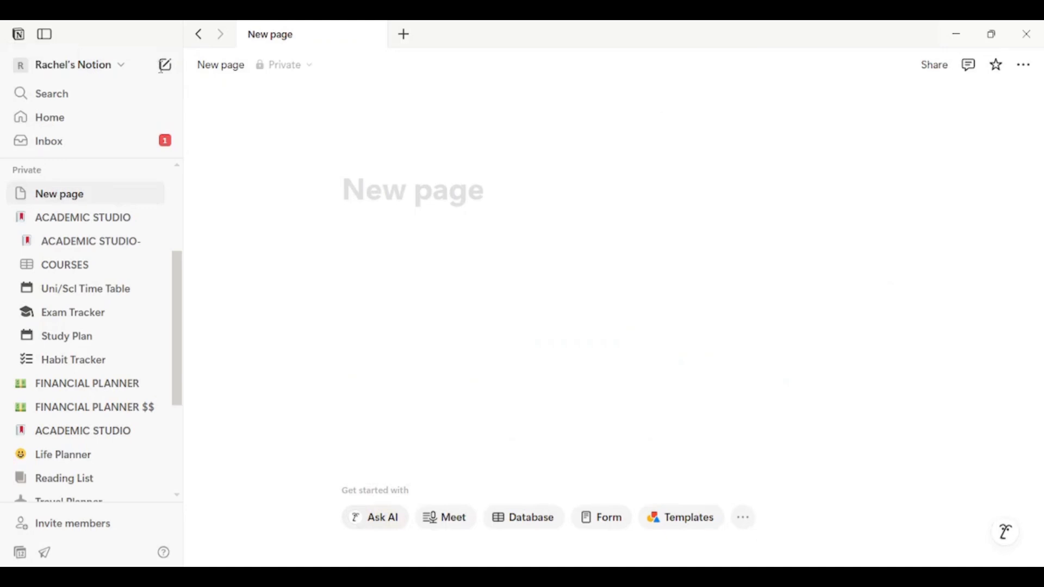
click(48, 36)
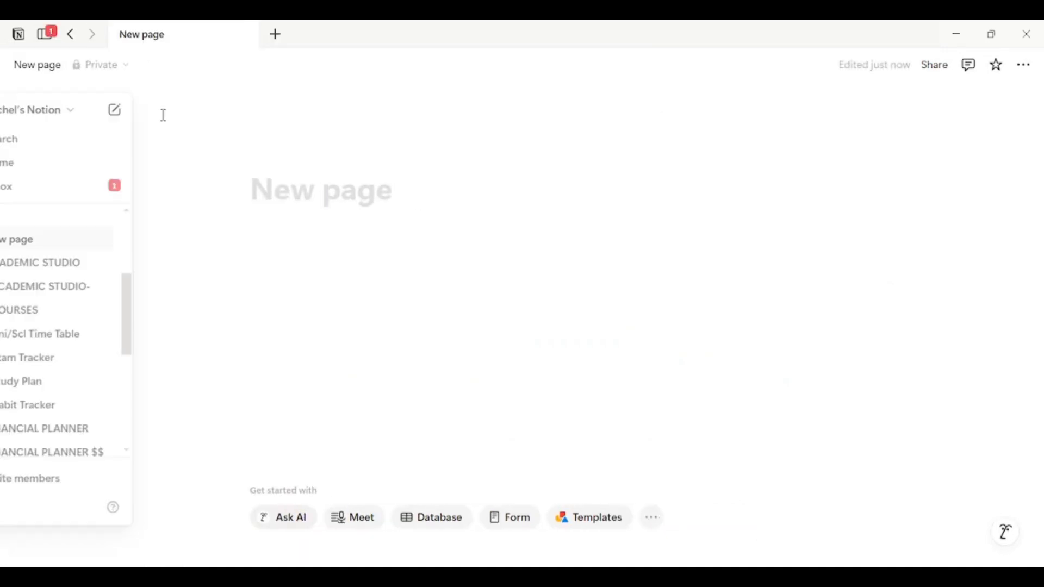
click(326, 192)
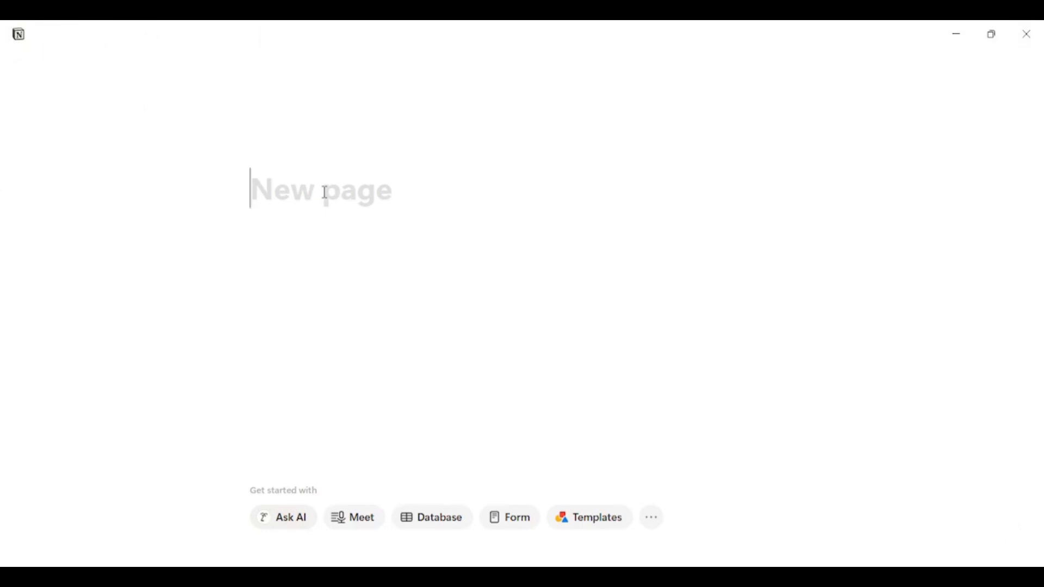
text(n)
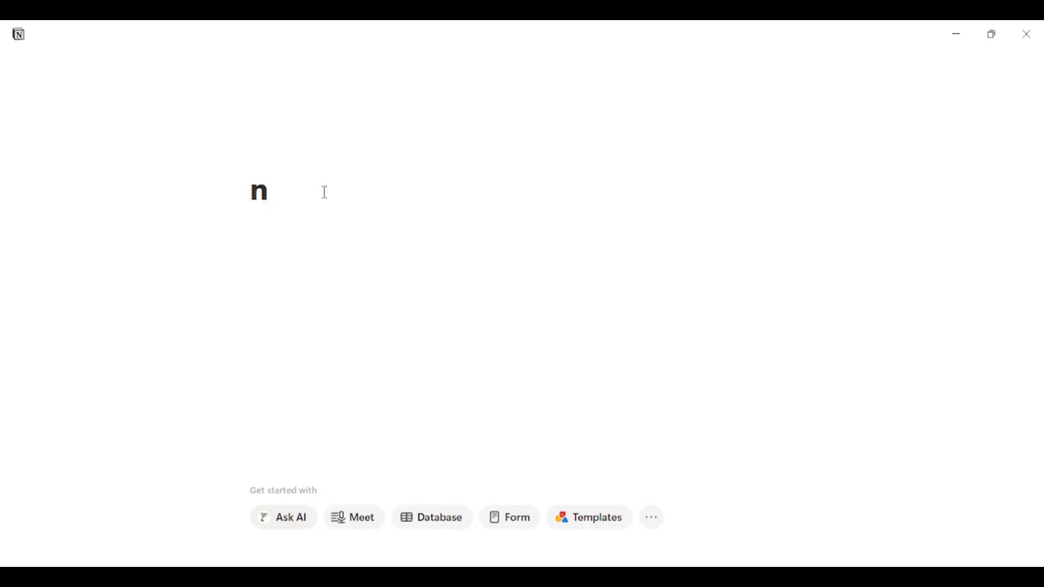
key(BackSpace)
text(WORS)
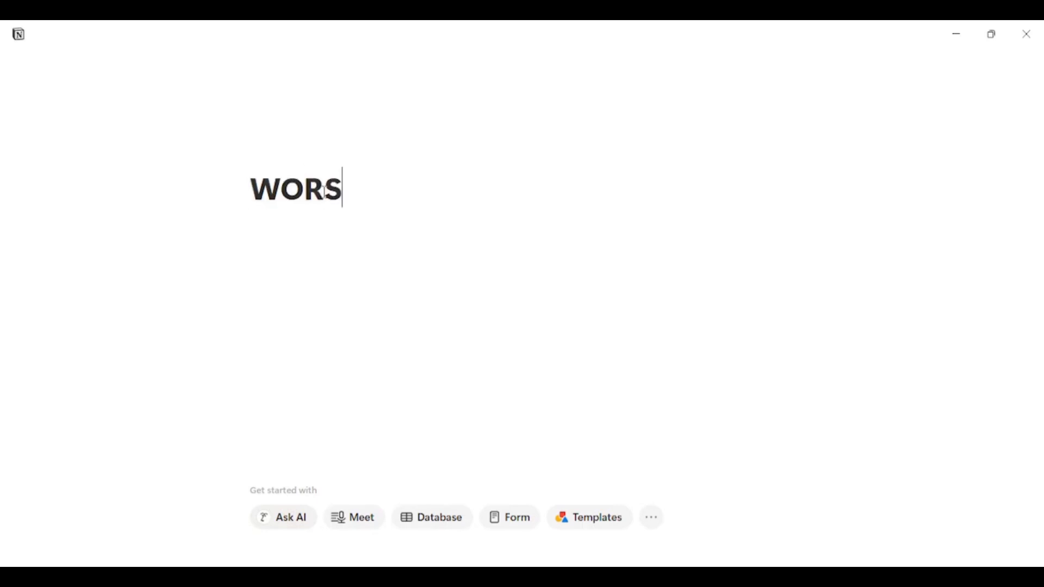
key(BackSpace)
text(KSPACE)
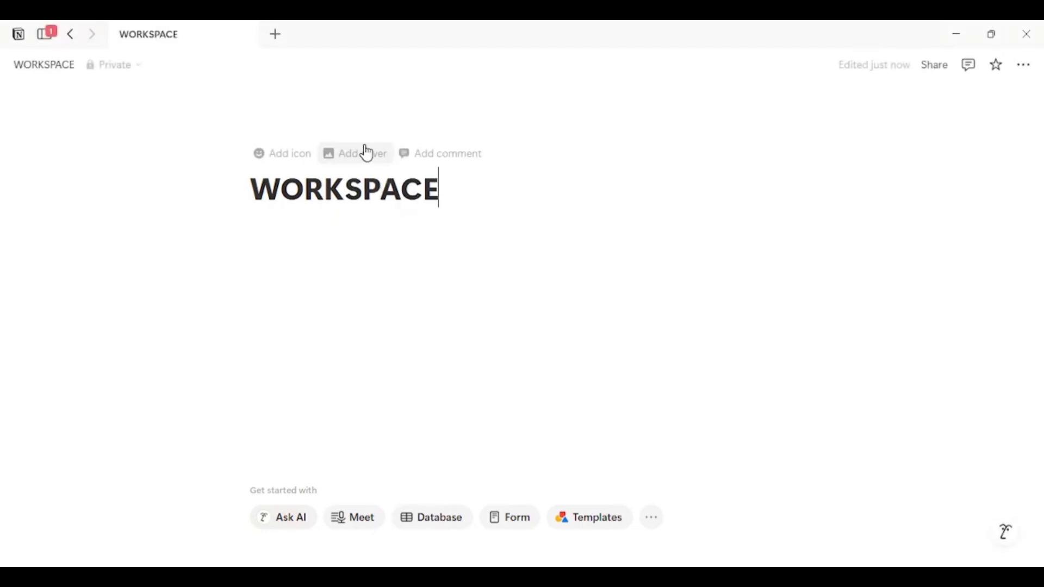
- Add a page cover and replace it with the pink cherry blossom tree photo from an Unsplash search for FLOWERS
click(365, 158)
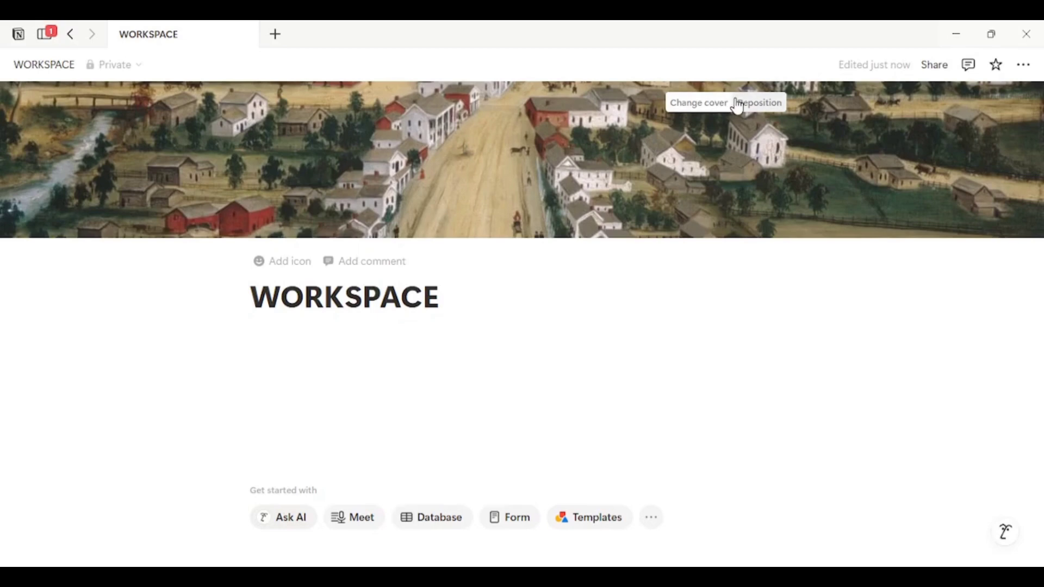
click(720, 103)
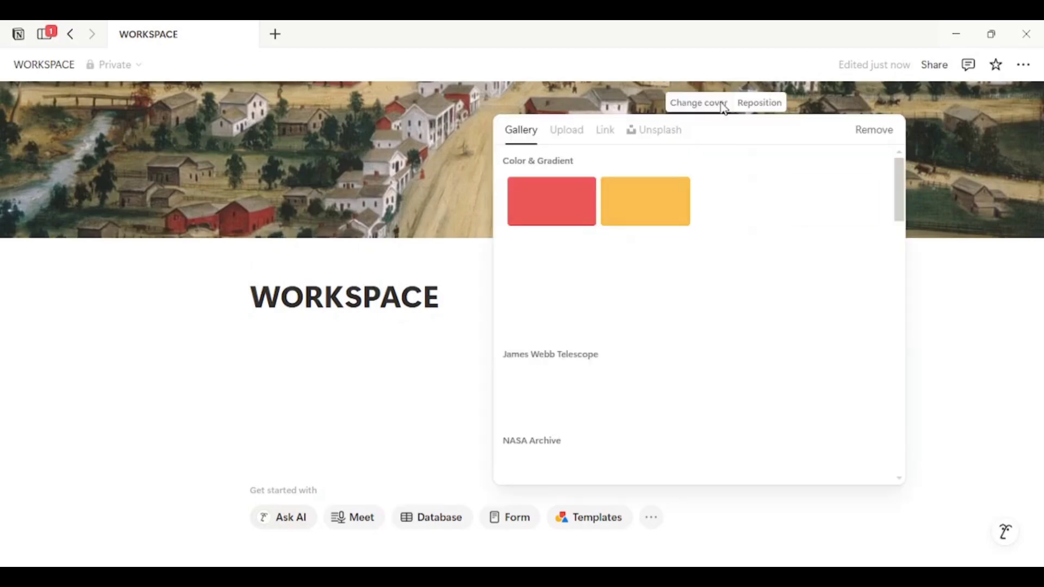
click(652, 141)
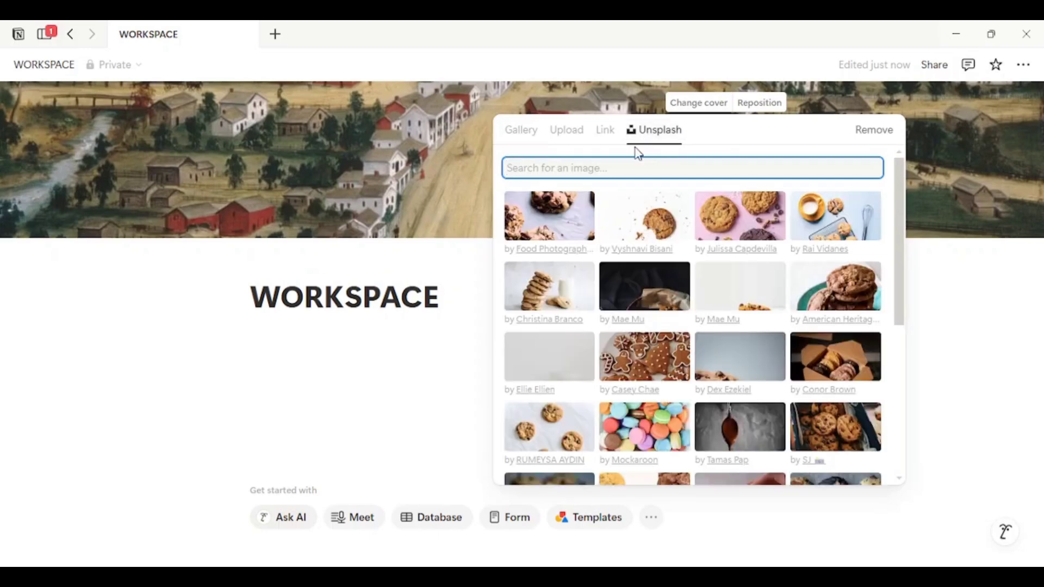
text(FLOWERS)
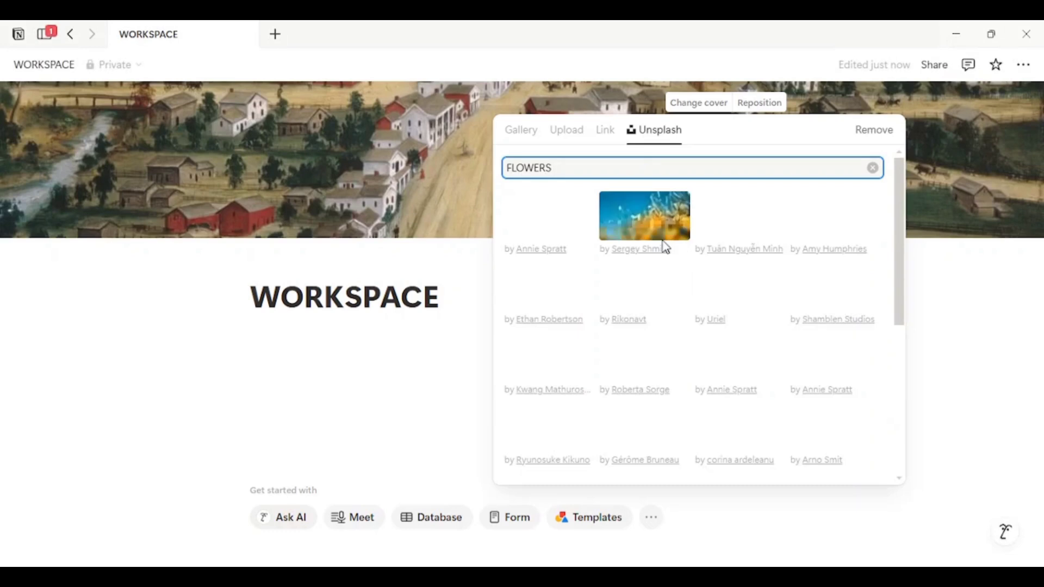
scroll(762, 390, down, 5)
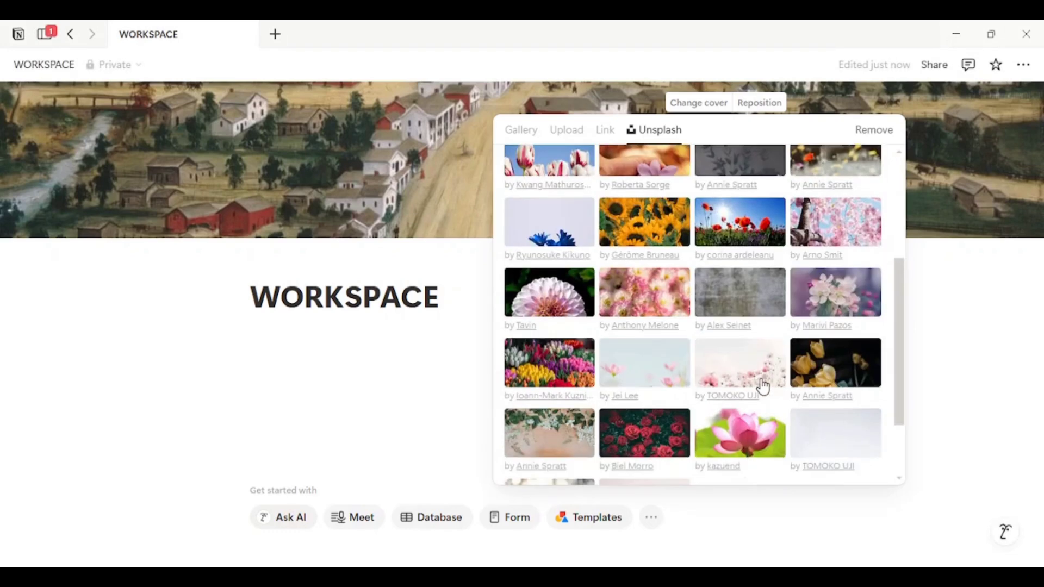
click(856, 216)
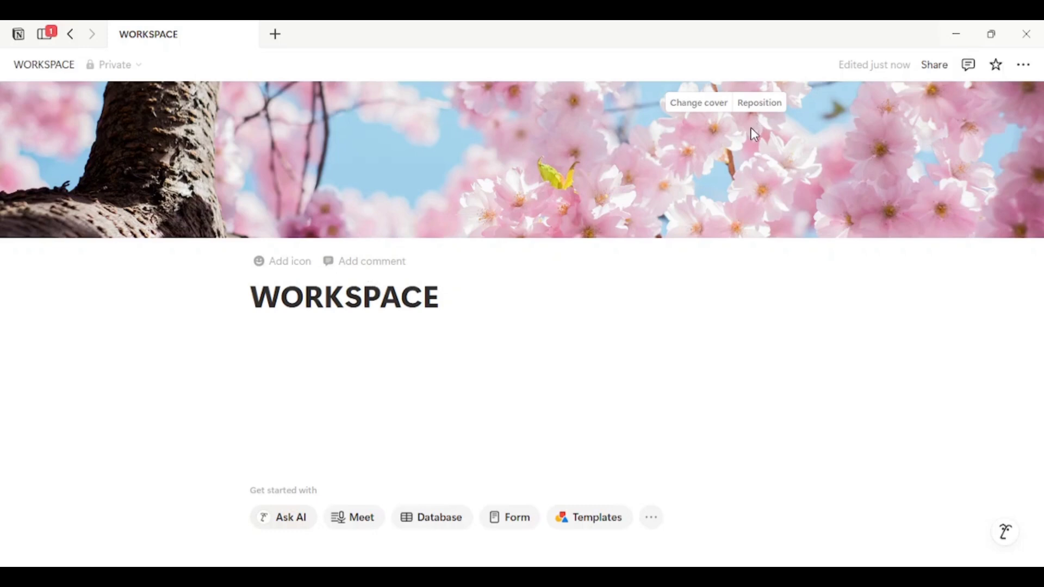
click(315, 336)
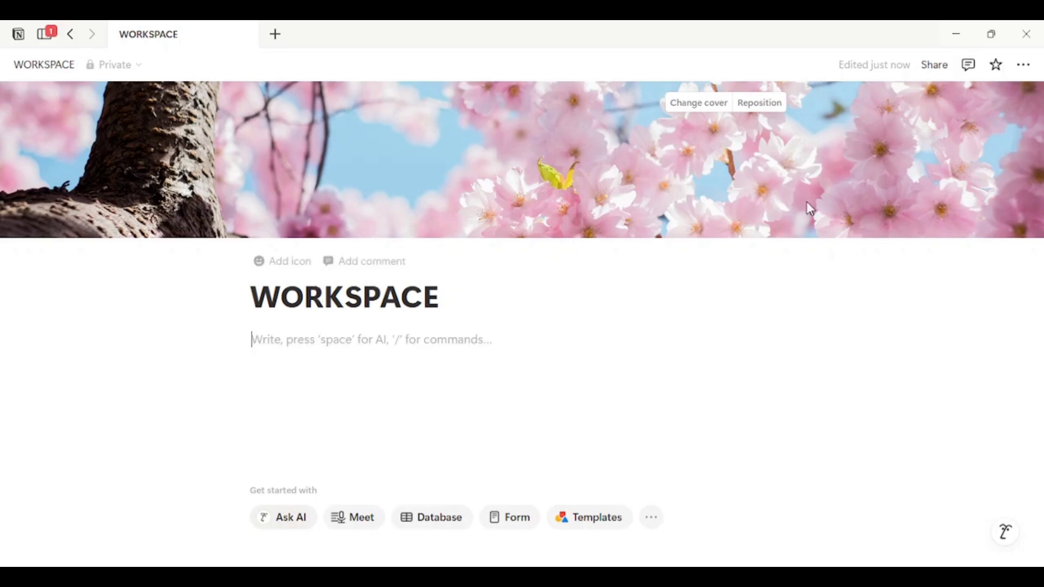
- Try the Mono and Default page fonts, and set the WORKSPACE page to Serif
click(1022, 66)
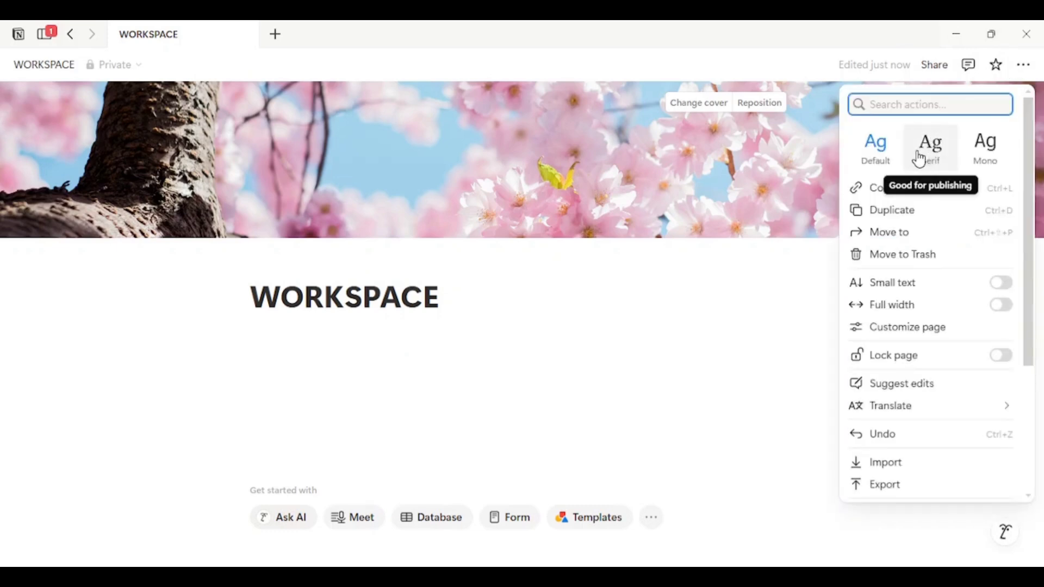
click(991, 161)
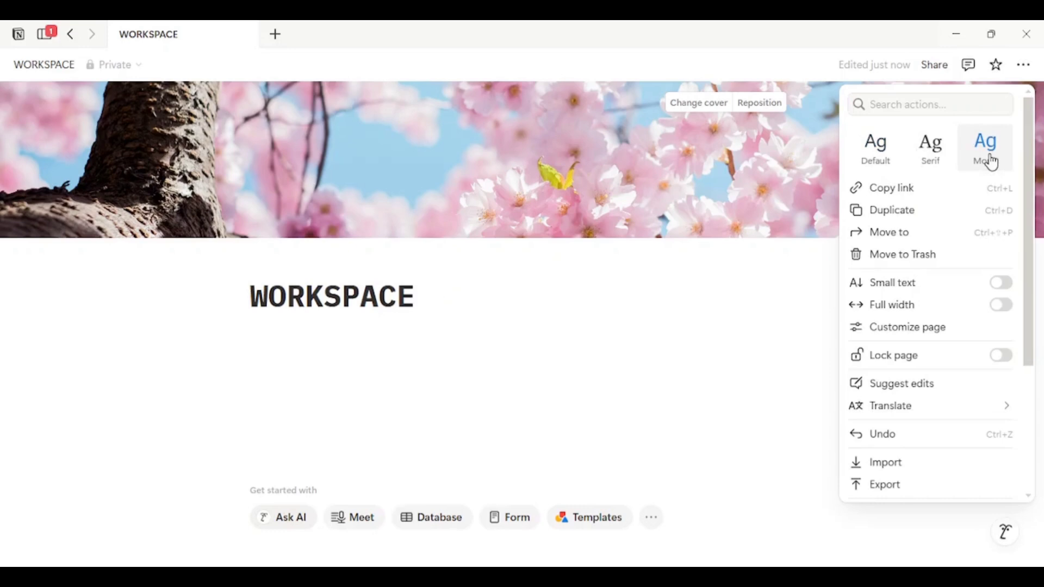
click(947, 162)
click(889, 154)
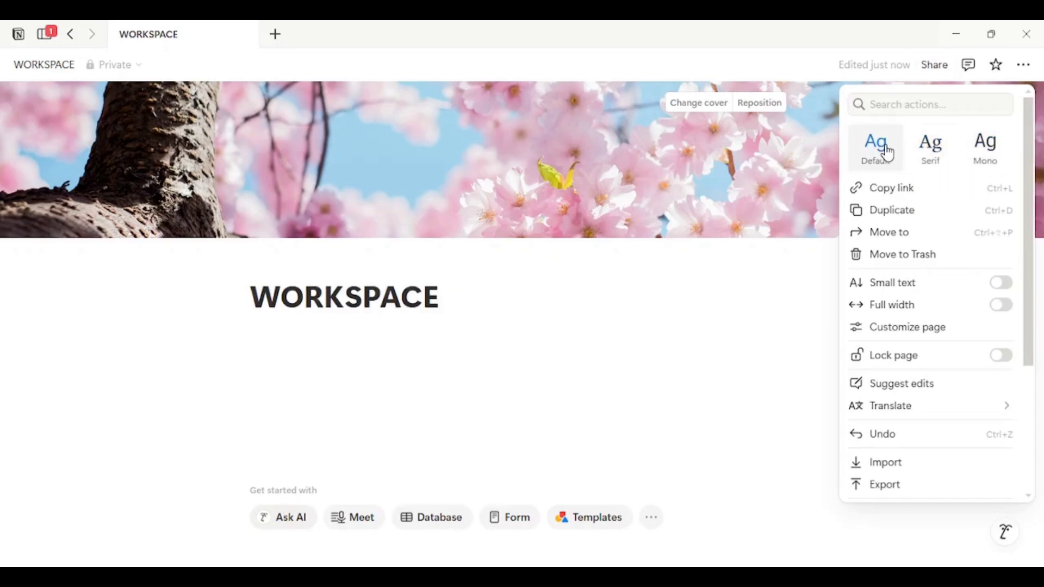
click(932, 153)
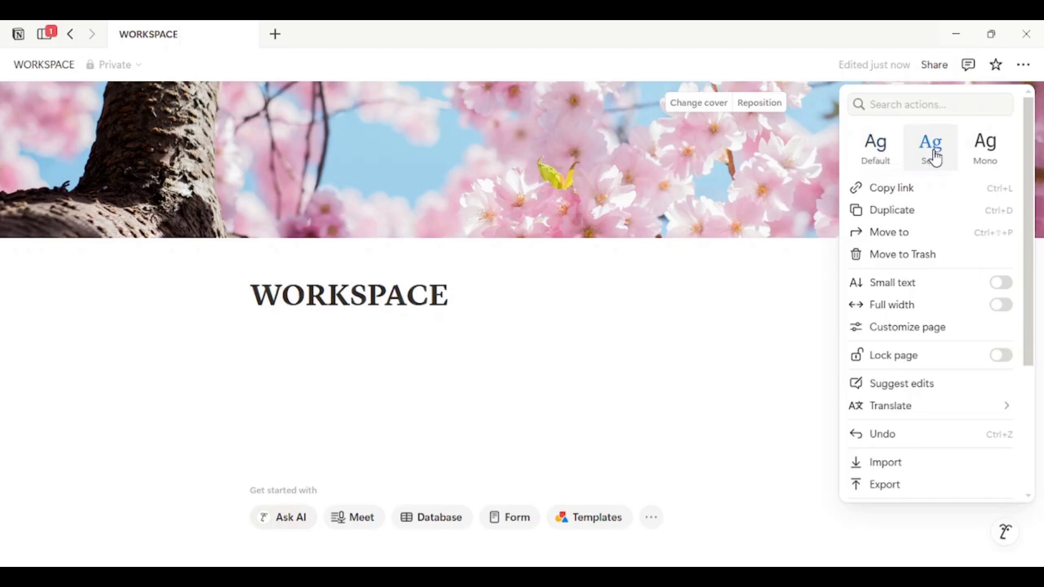
click(567, 304)
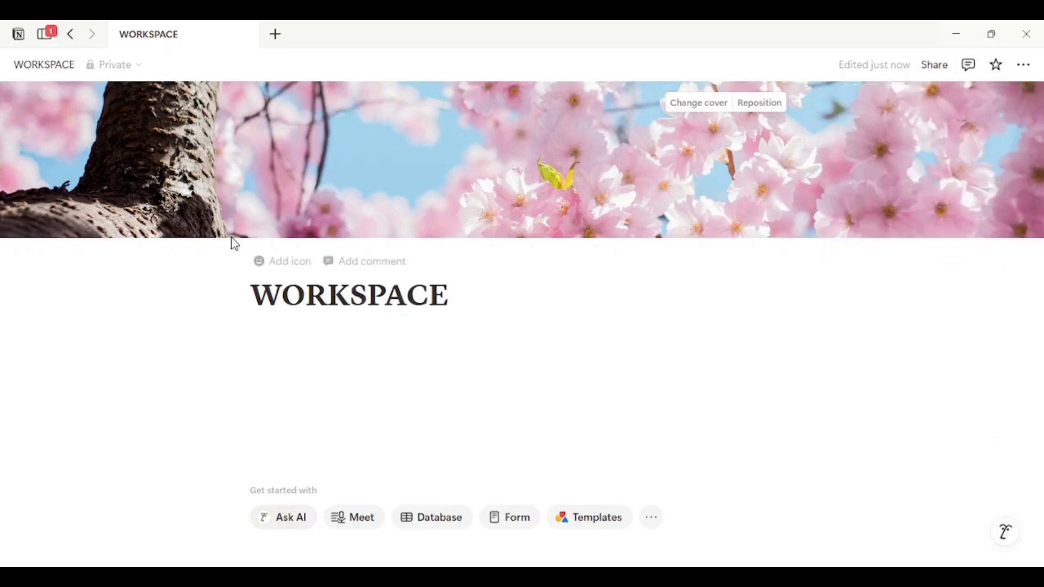
- Add a page icon and set it to the four-leaf clover emoji
click(259, 273)
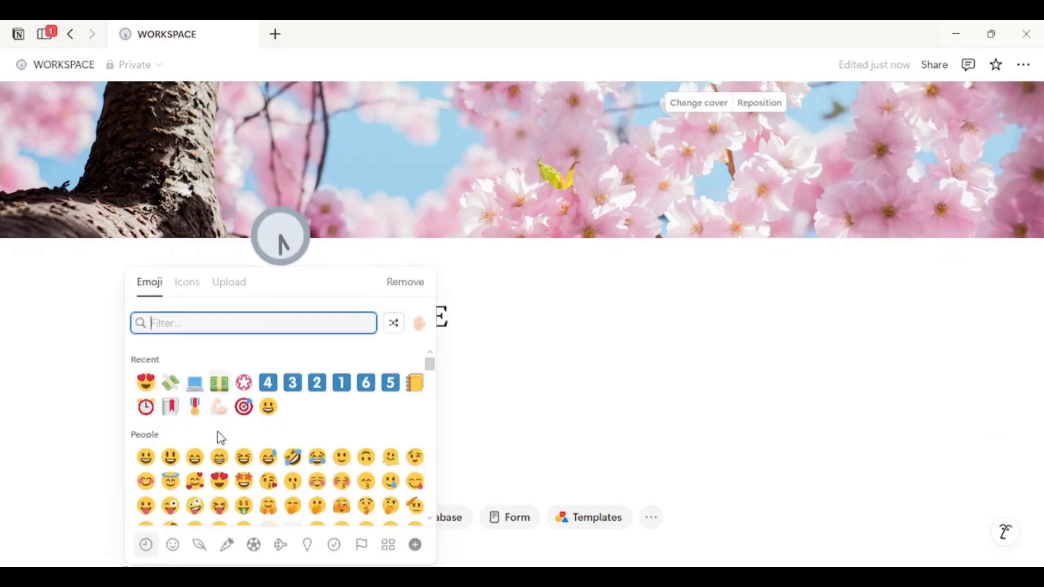
scroll(218, 435, down, 5)
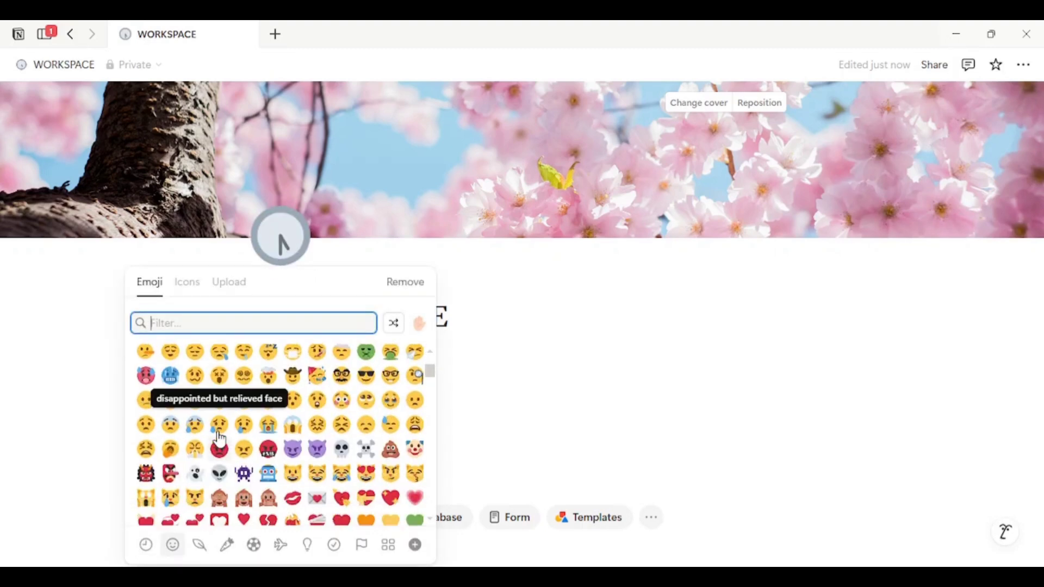
scroll(221, 440, down, 5)
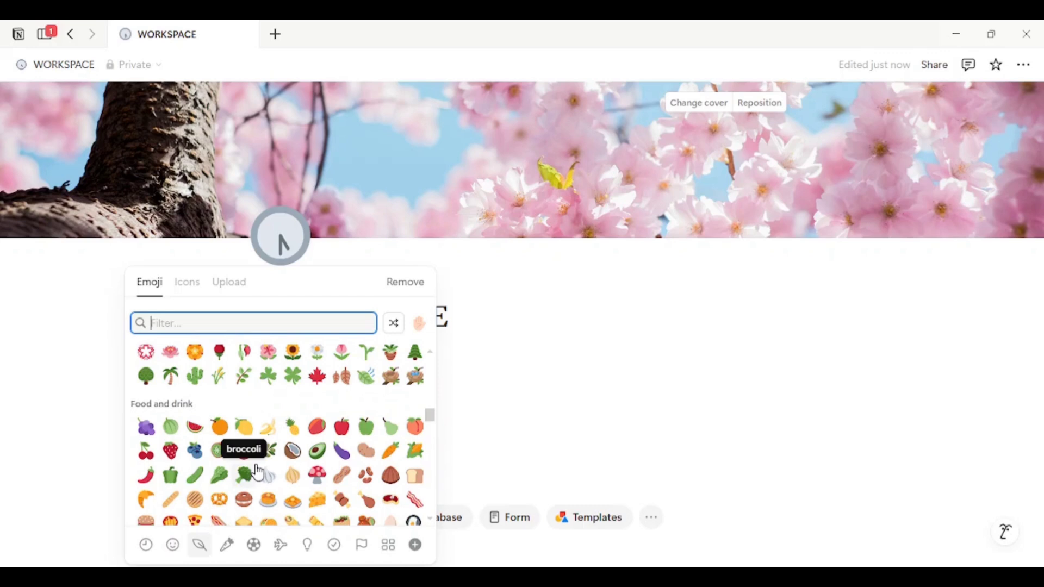
scroll(258, 471, up, 1)
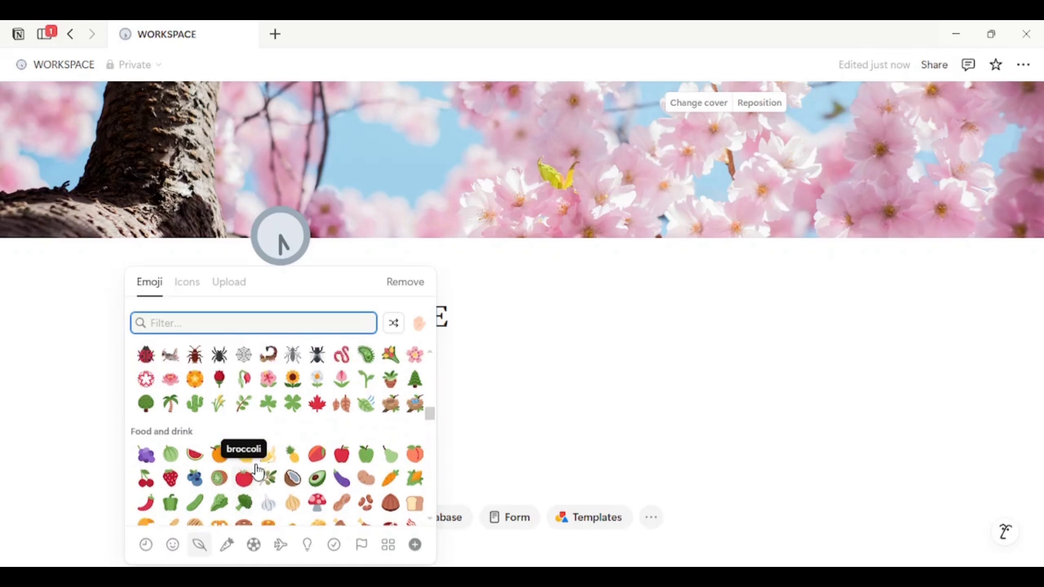
click(299, 419)
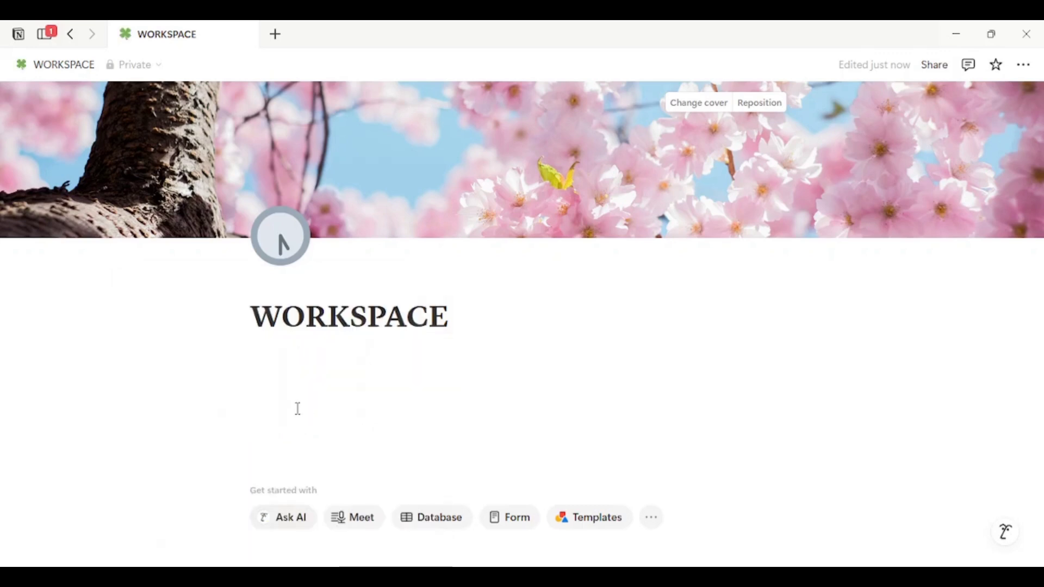
- Insert a Heading 1 block below the page title with the text "Important To-Dos"
click(285, 385)
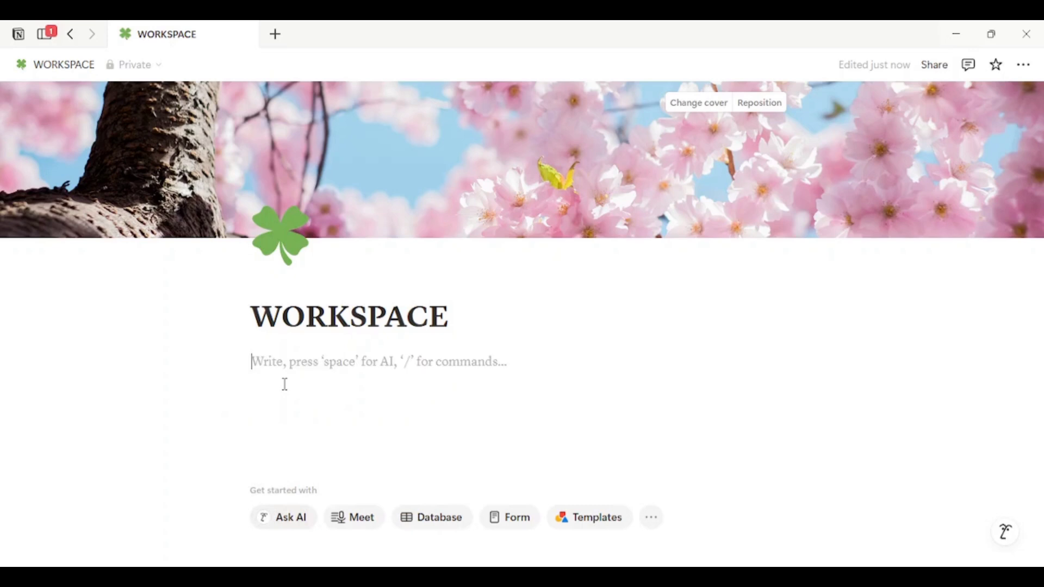
text(/)
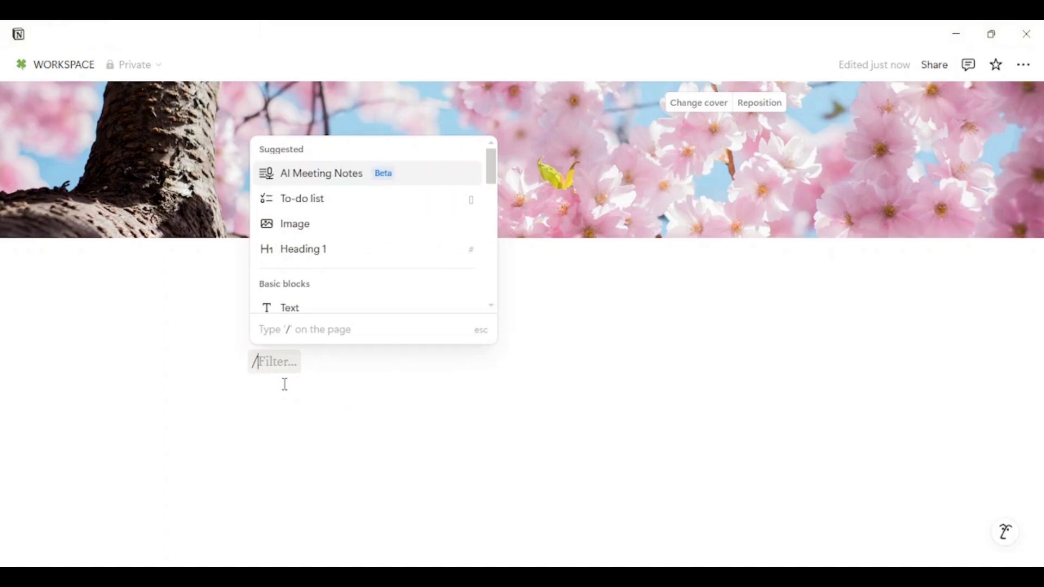
text(HEA)
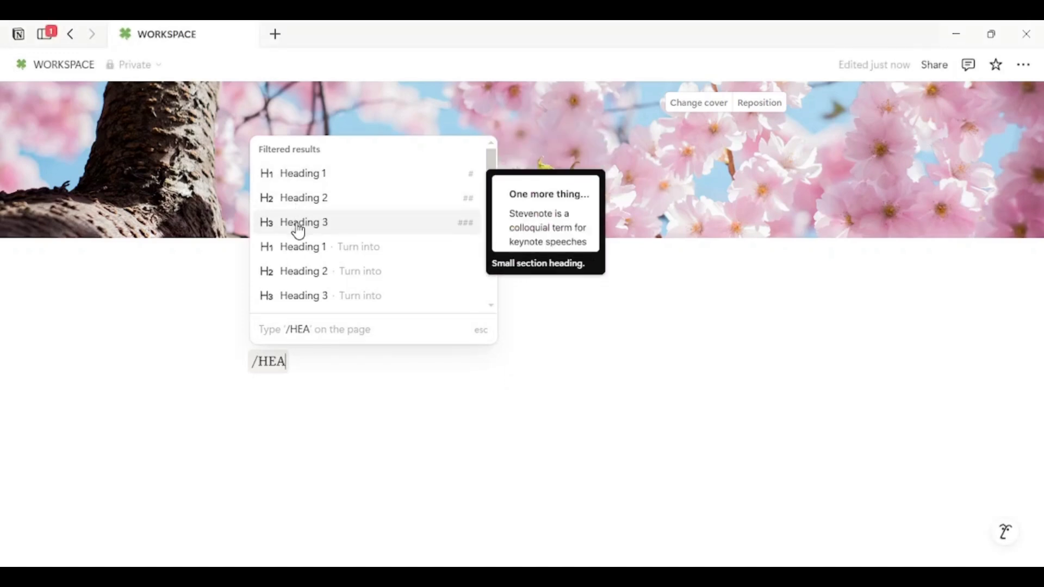
click(305, 184)
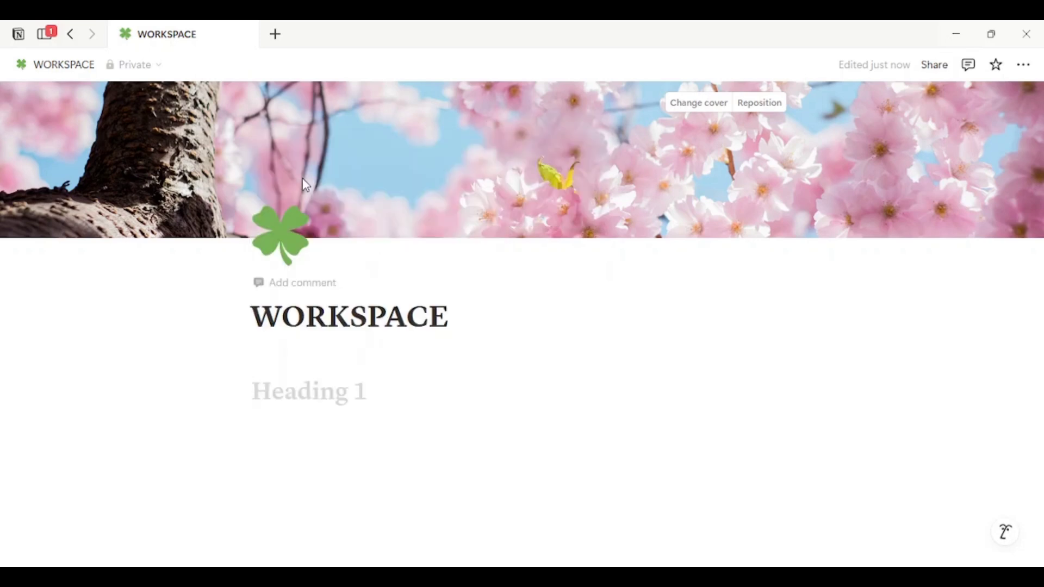
text(I)
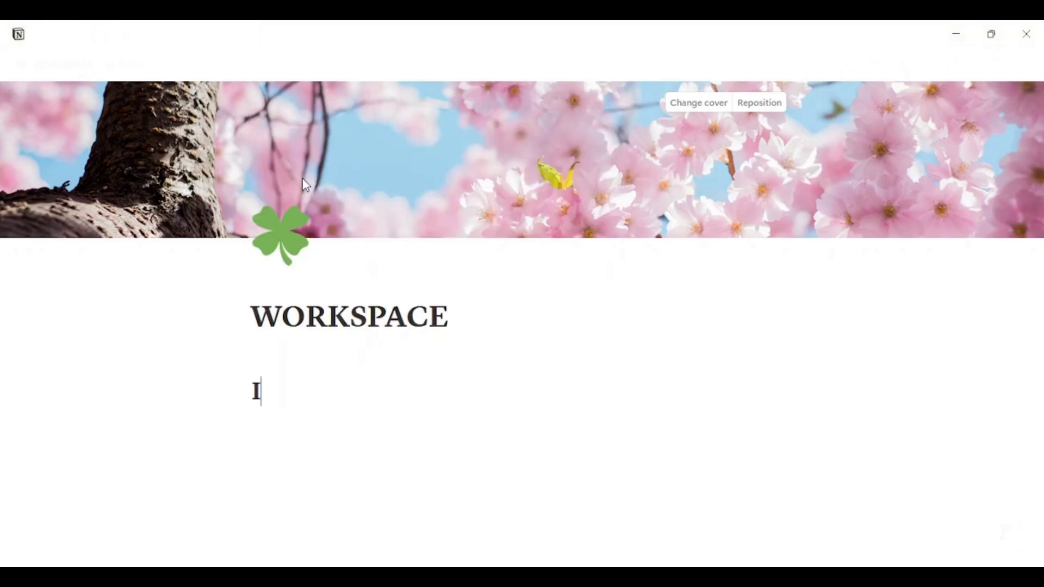
text(mpor)
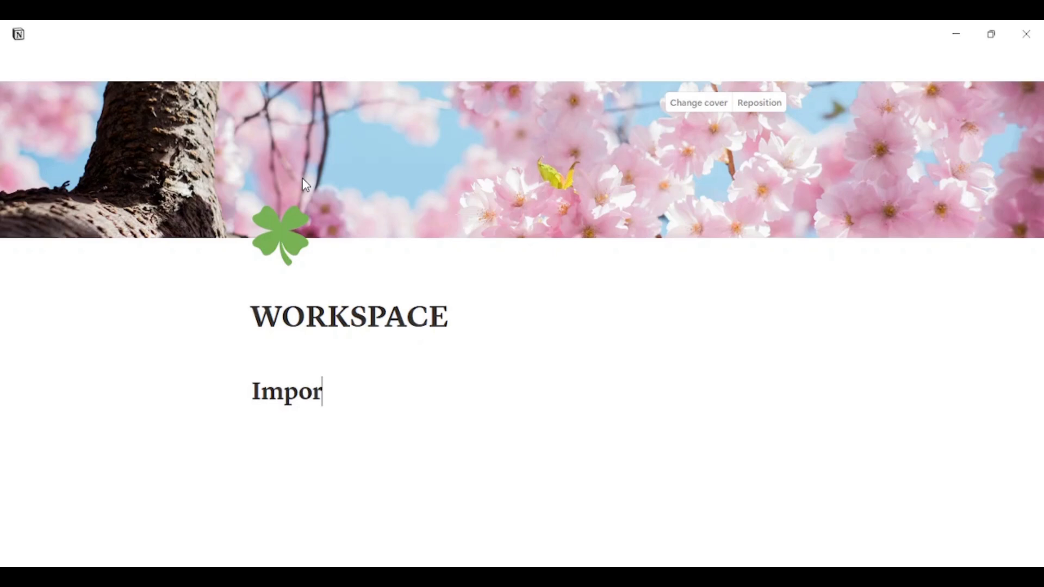
text(tant)
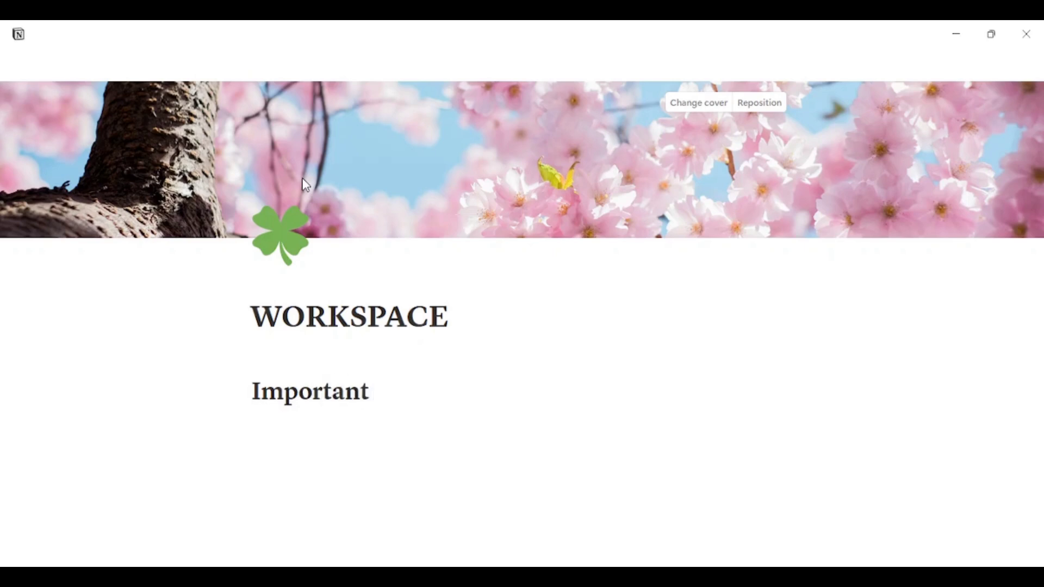
text( To-D)
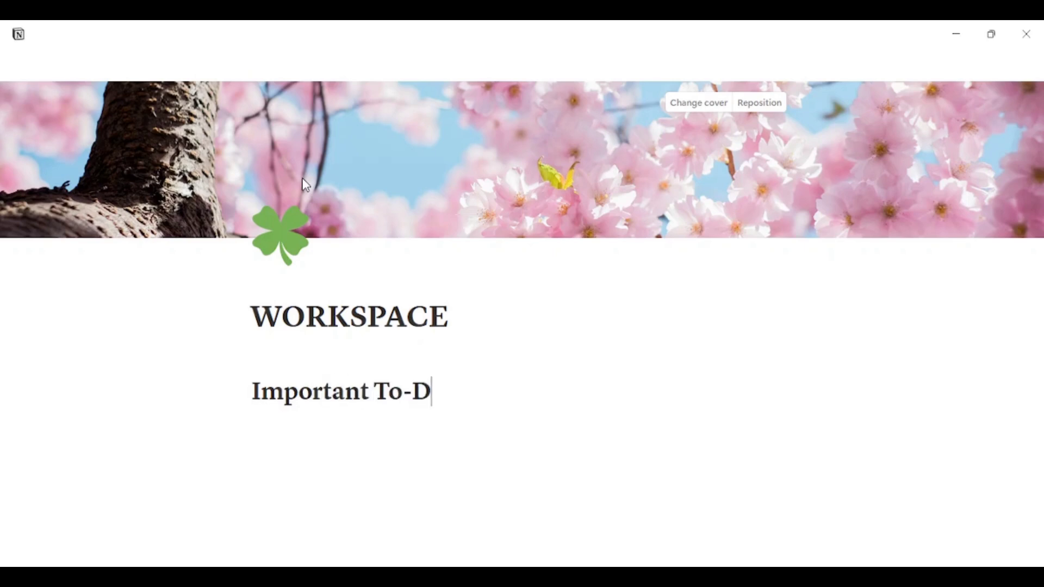
text(os)
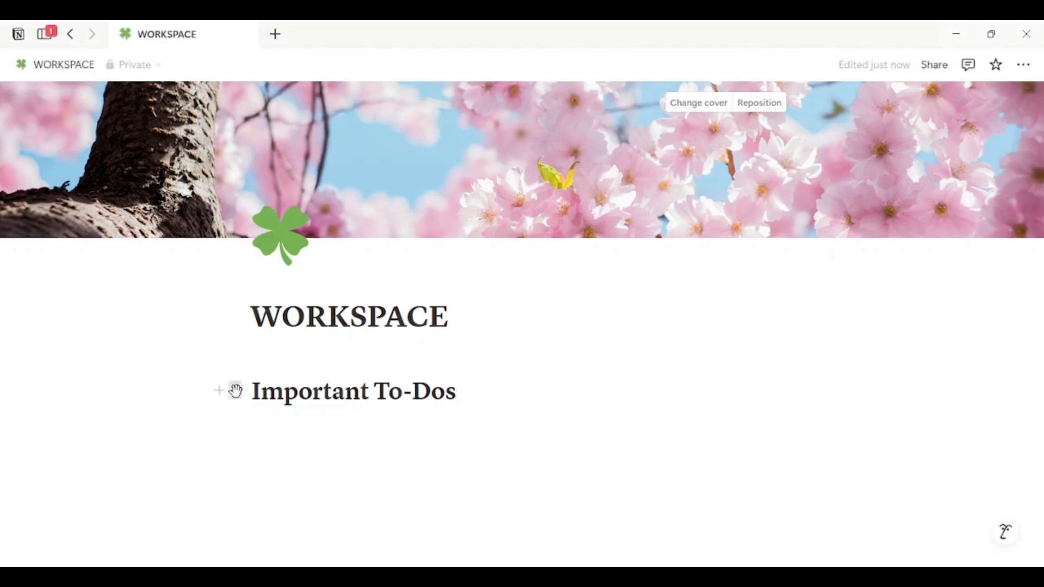
- Give the "Important To-Dos" heading a red background
click(235, 391)
mouse_move(217, 329)
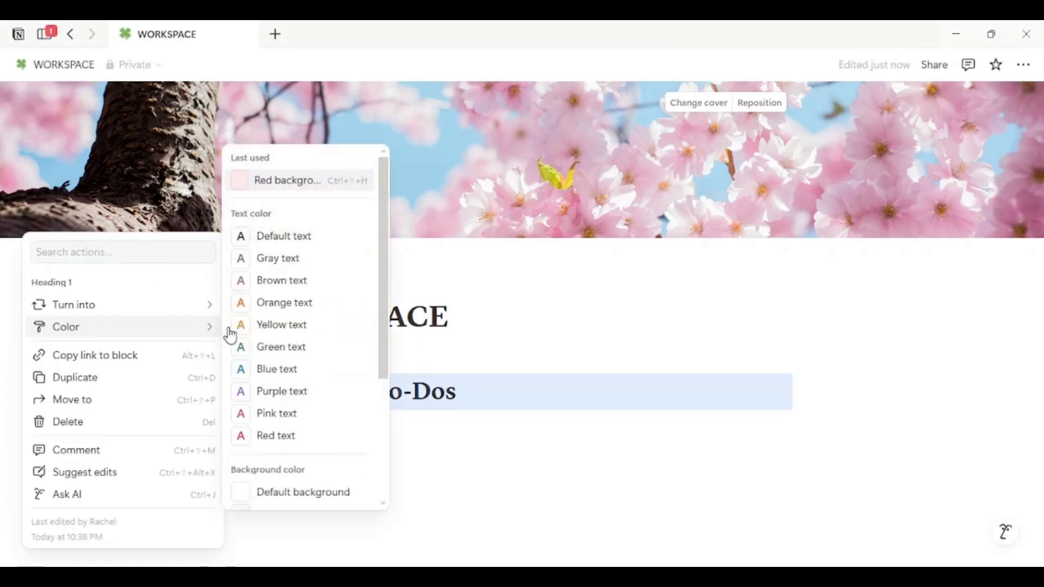
scroll(292, 333, down, 4)
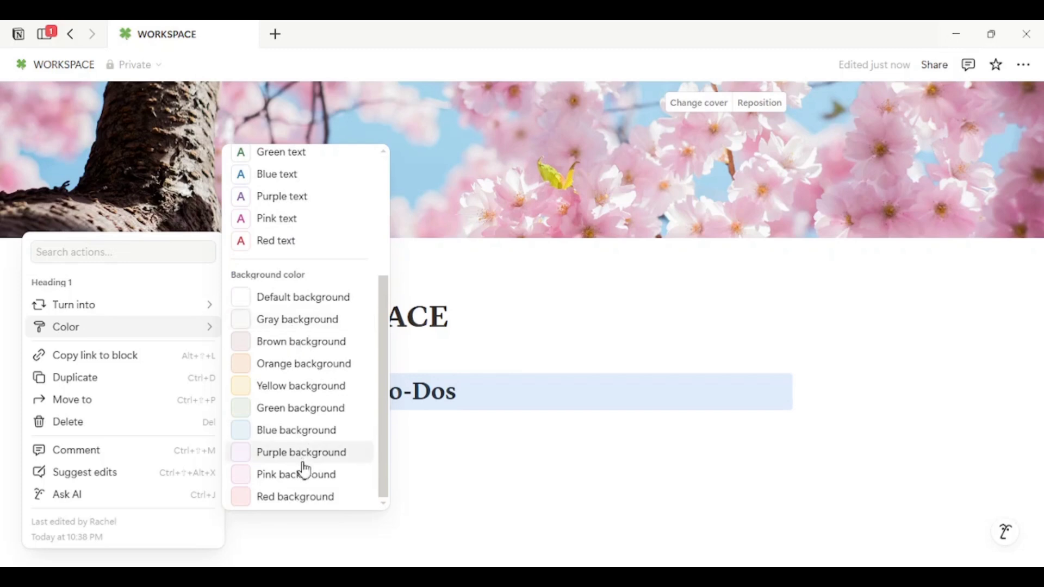
click(298, 496)
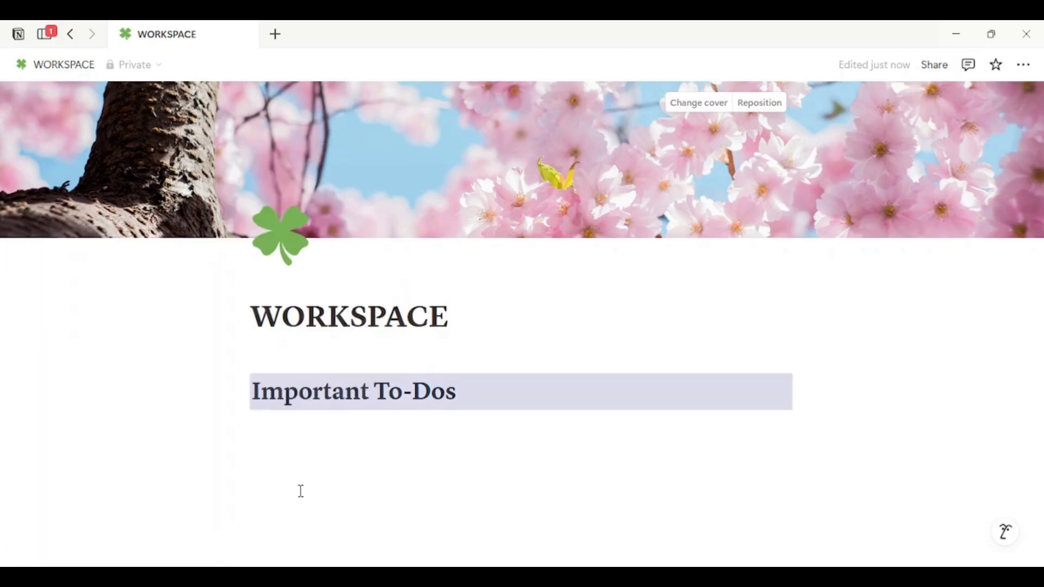
- Insert a to-do list block below the "Important To-Dos" heading with "Grocery" as its first item
click(302, 491)
text(/)
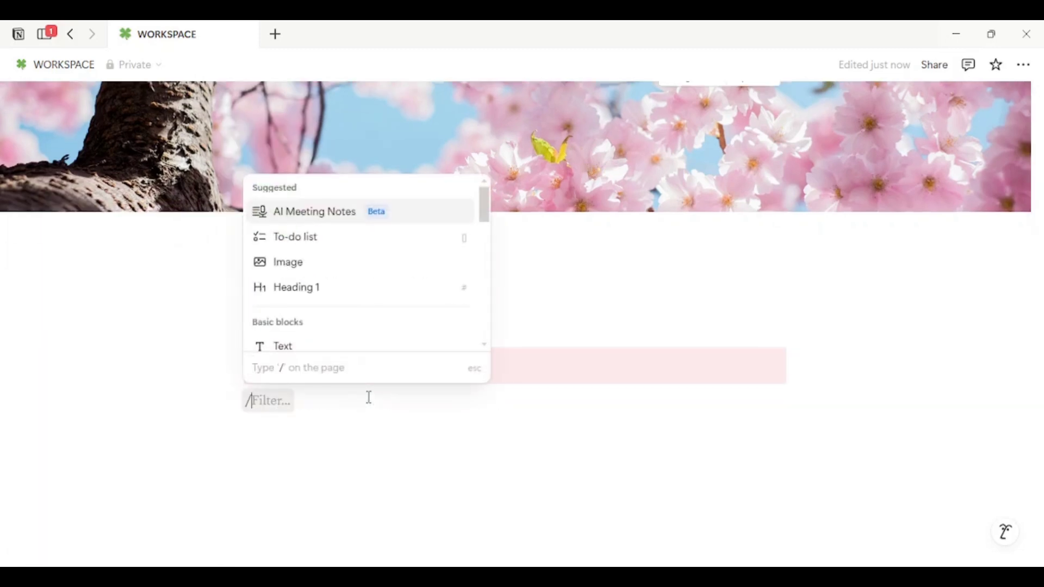
text(to)
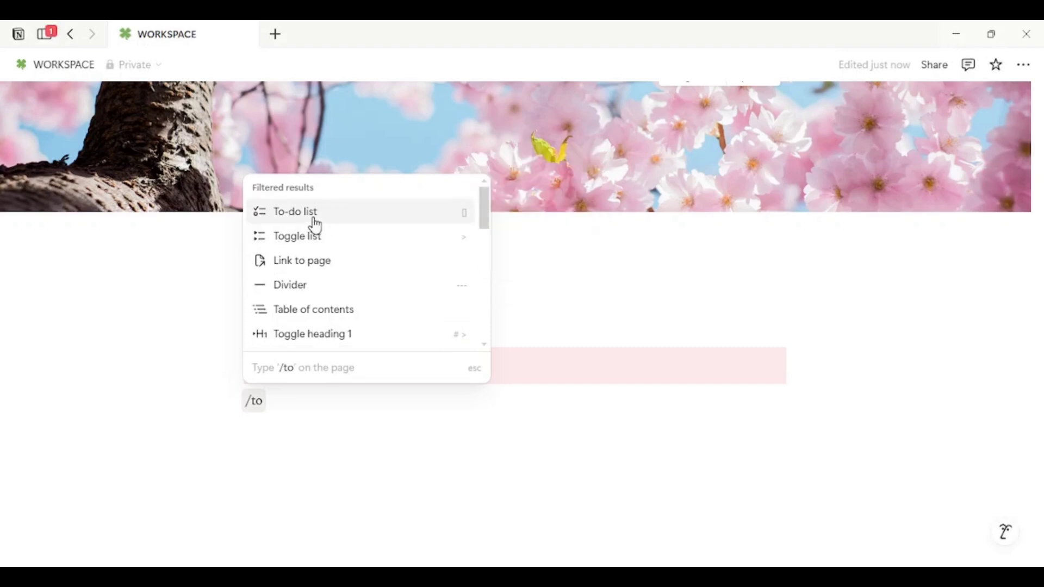
click(316, 224)
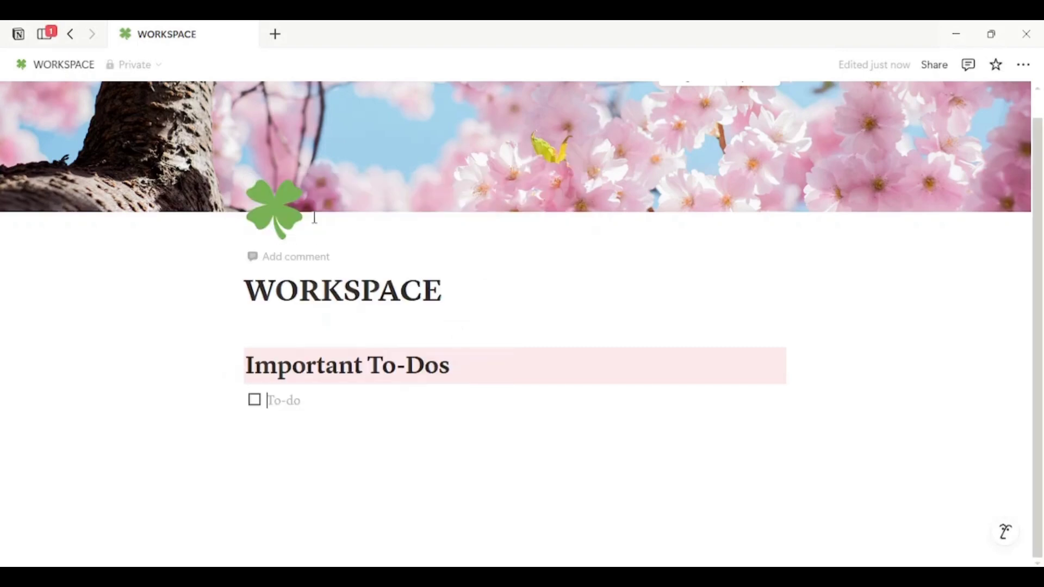
text(Grocery)
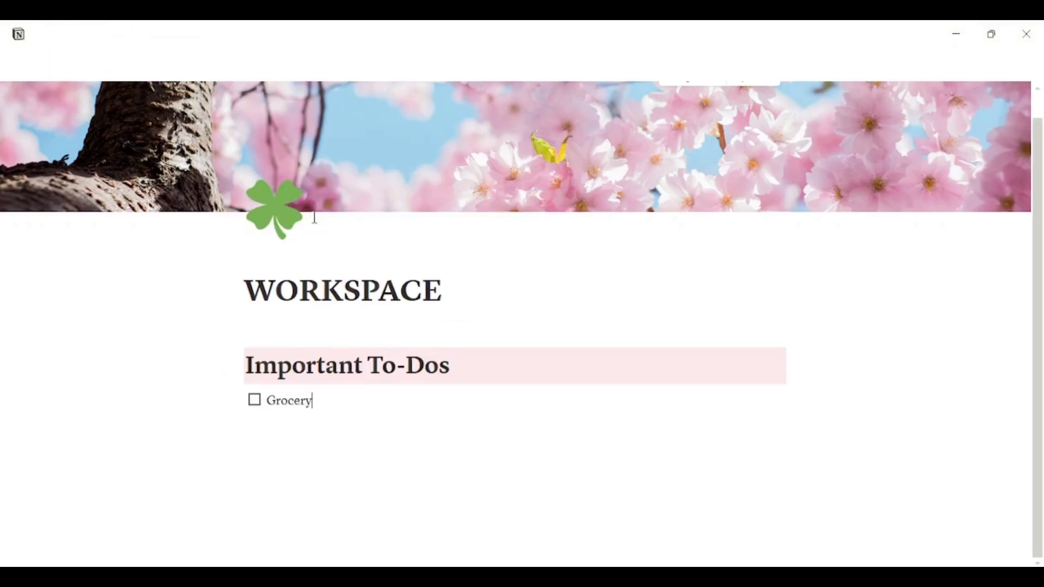
- Add a second to-do item below "Grocery" for a meeting with a named person
key(Return)
text(ME)
key(BackSpace)
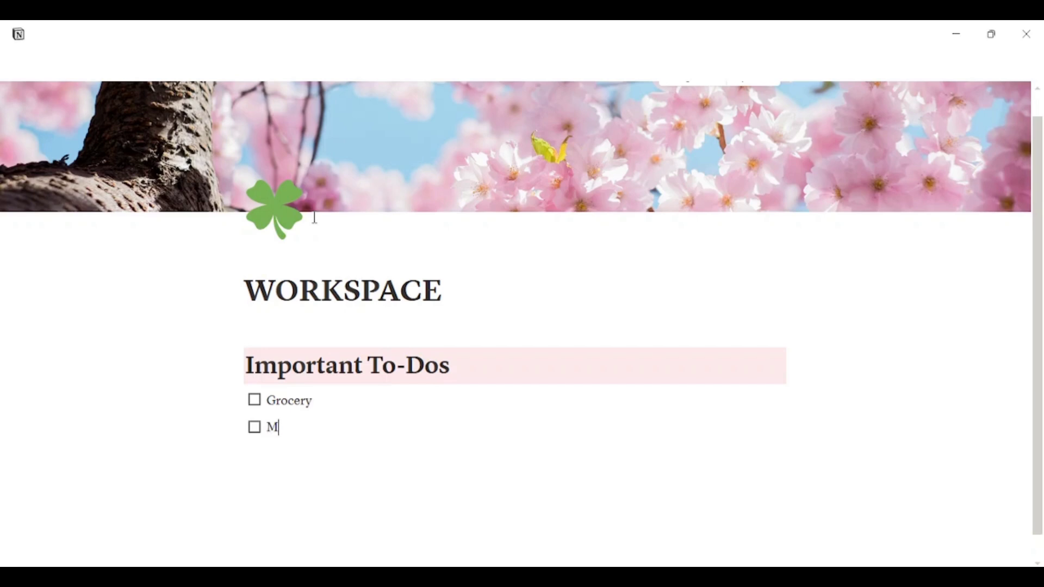
text(eetinh)
text( with John)
key(Return)
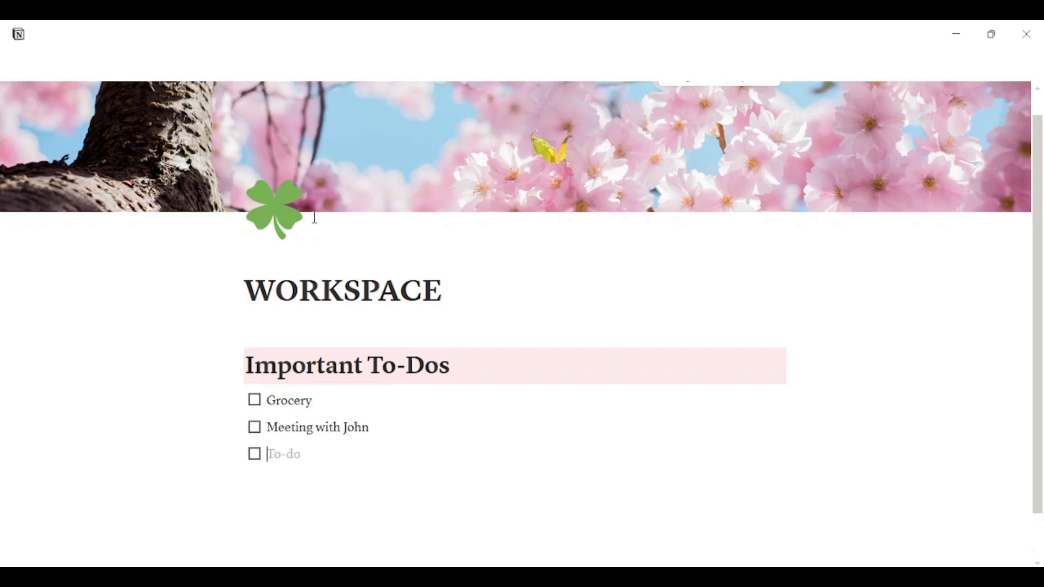
- Add three more to-do items: "Workout", a dinner with a named person, and "...."
text(Workout)
key(Return)
text(Din)
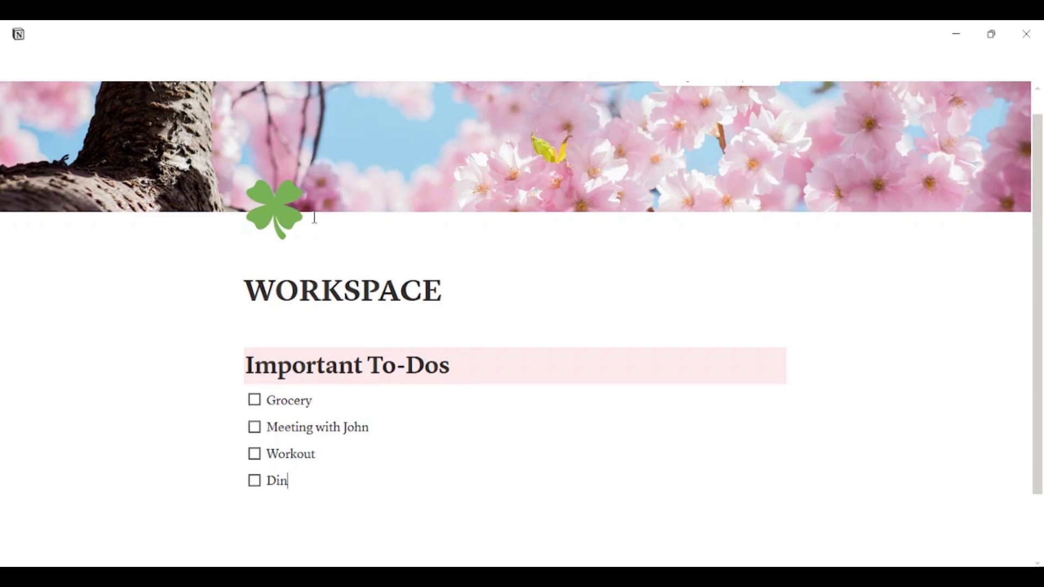
text(ner with alex)
key(Return)
text(....)
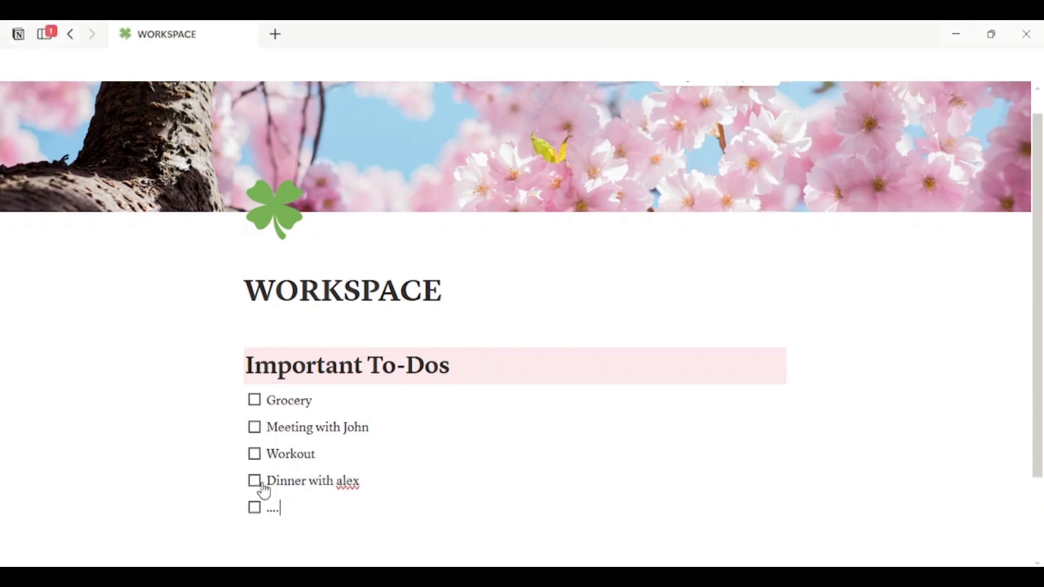
- Mark the first four to-do items as done and clear all four checkboxes again
scroll(261, 462, down, 2)
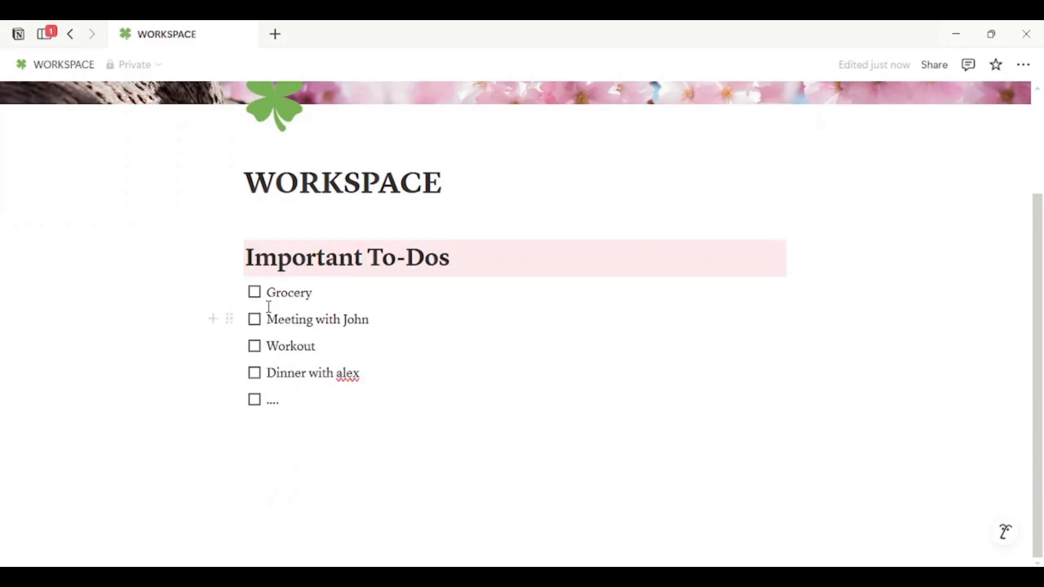
click(256, 293)
click(257, 322)
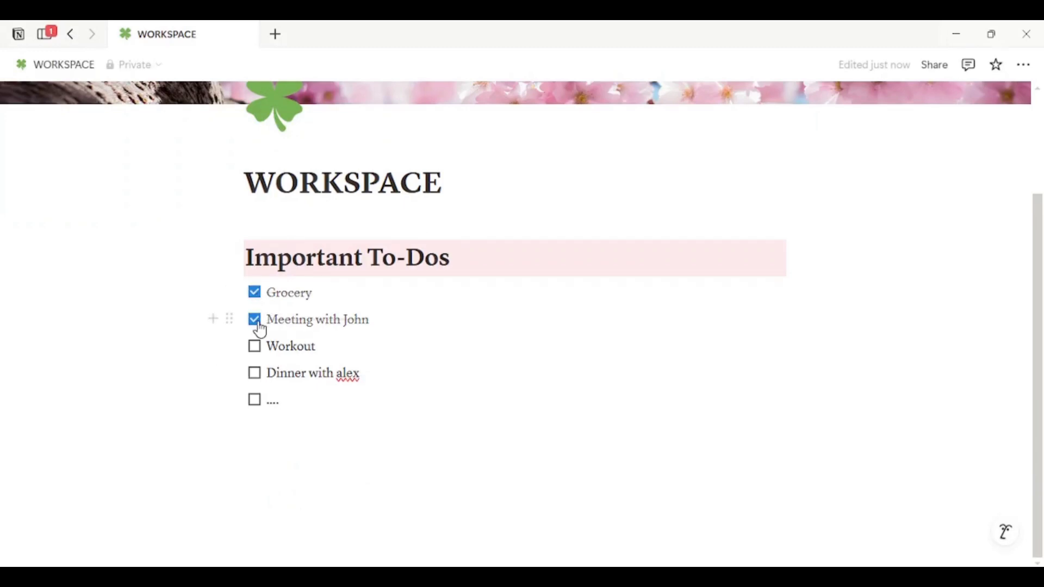
click(255, 348)
click(256, 375)
click(255, 374)
click(255, 347)
click(255, 321)
click(255, 293)
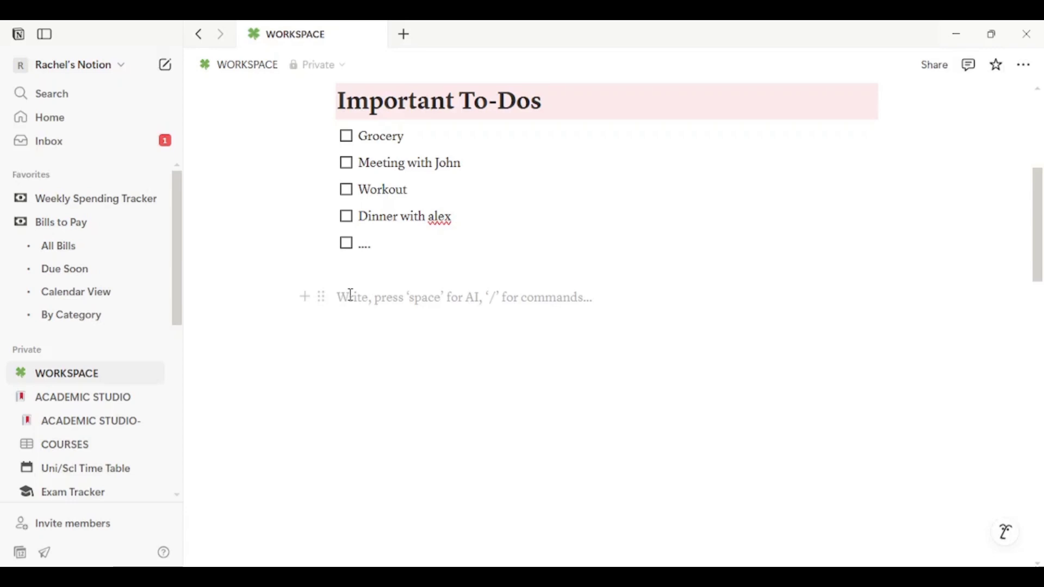
- Insert a Calendar view database below the to-do list and dismiss its new database options
text(/)
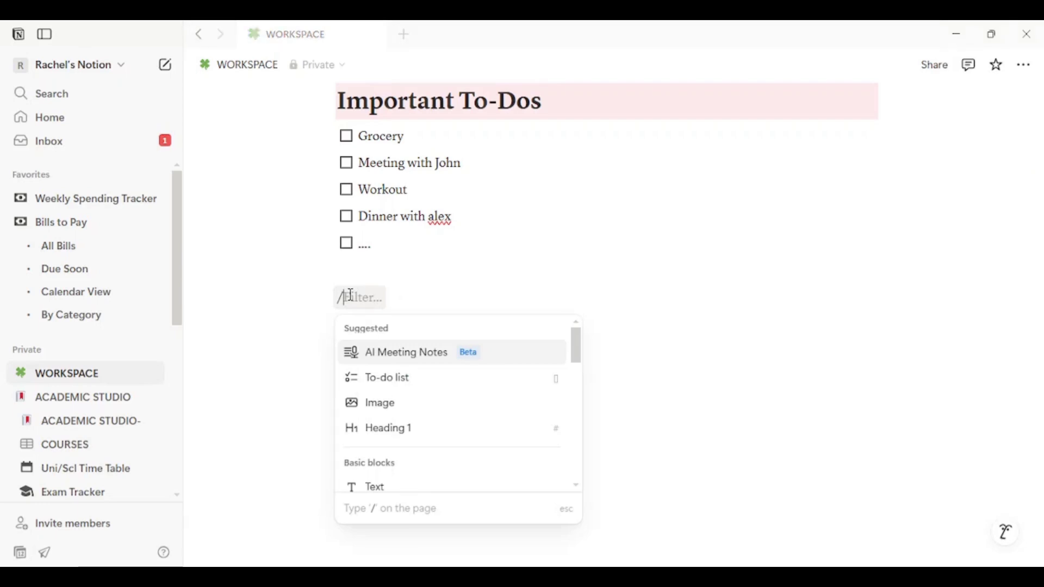
text(c)
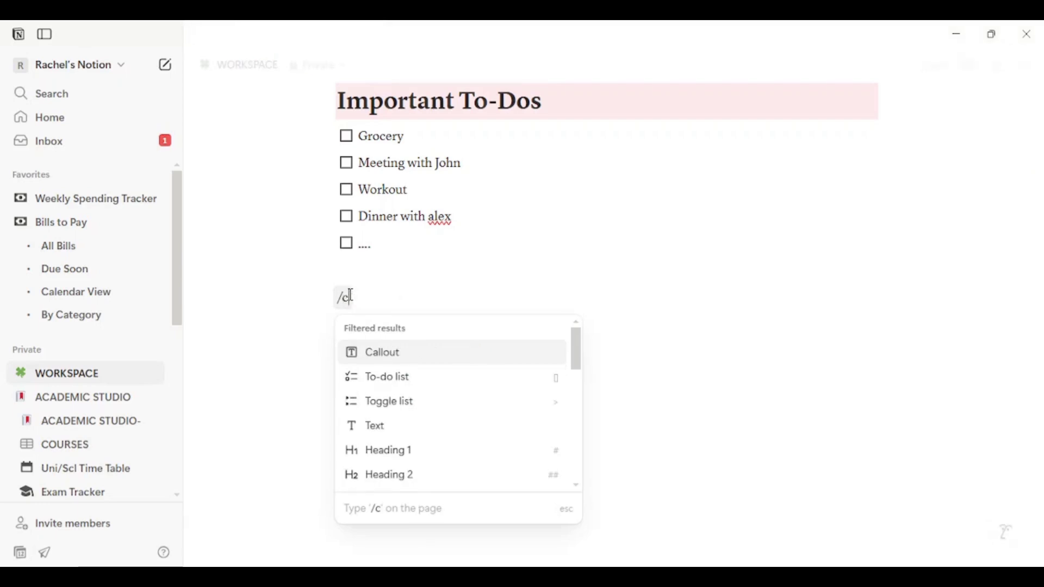
text(alen)
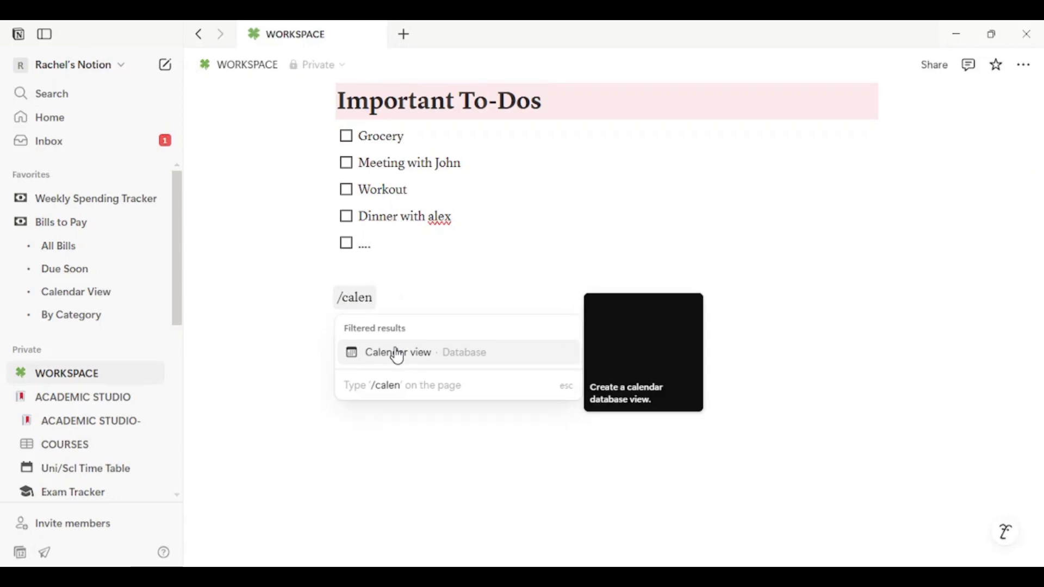
click(398, 354)
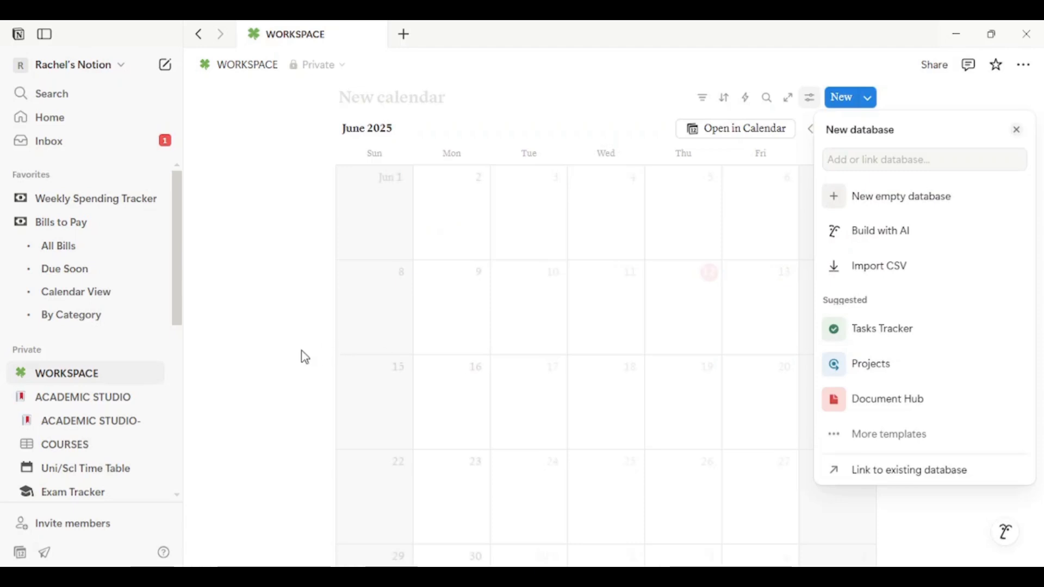
click(298, 418)
- Collapse the sidebar and move the new calendar into a column to the left of the "Important To-Dos" heading
scroll(547, 310, down, 7)
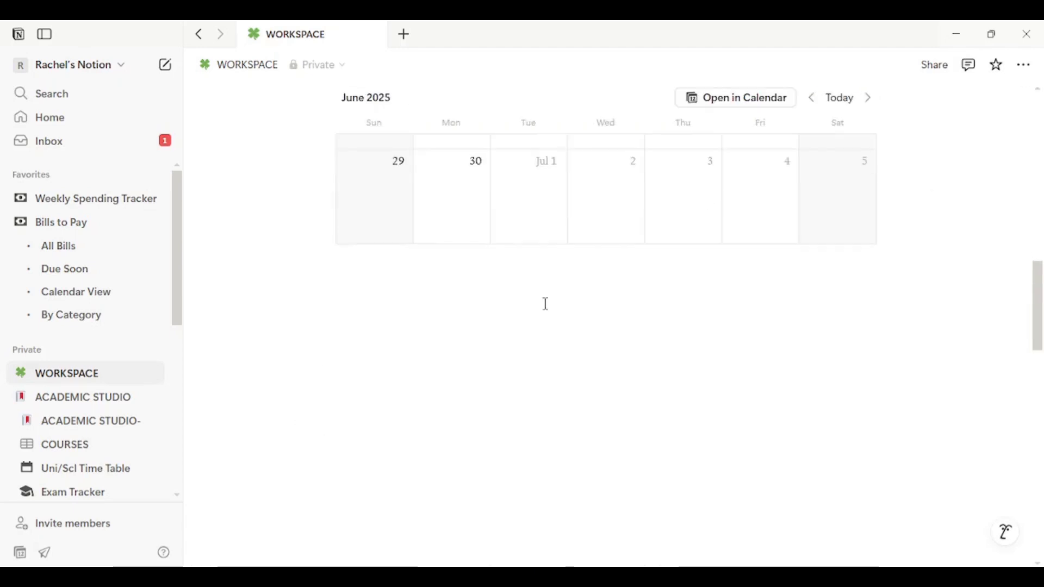
scroll(335, 242, up, 10)
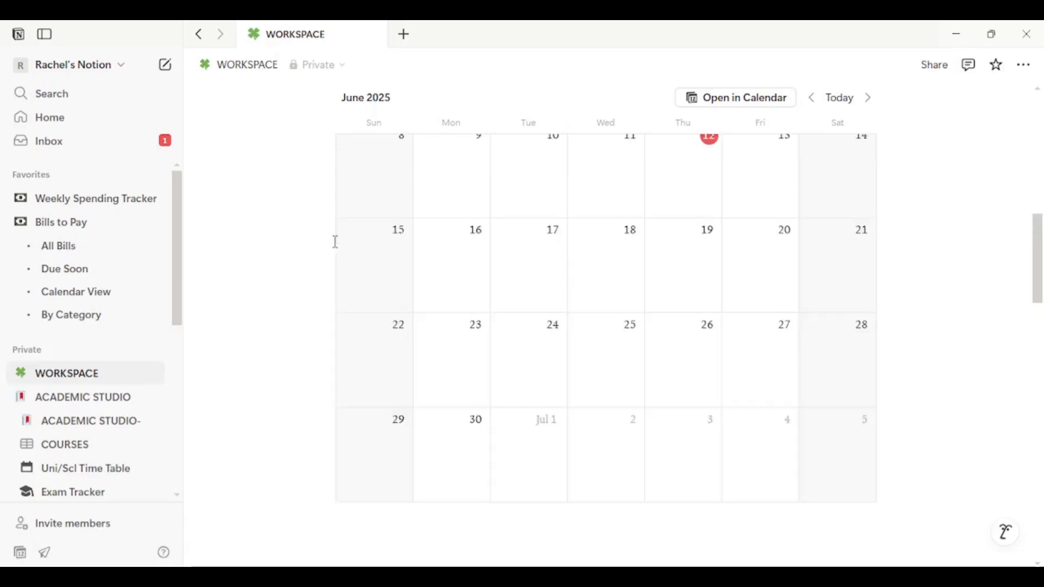
scroll(335, 242, up, 4)
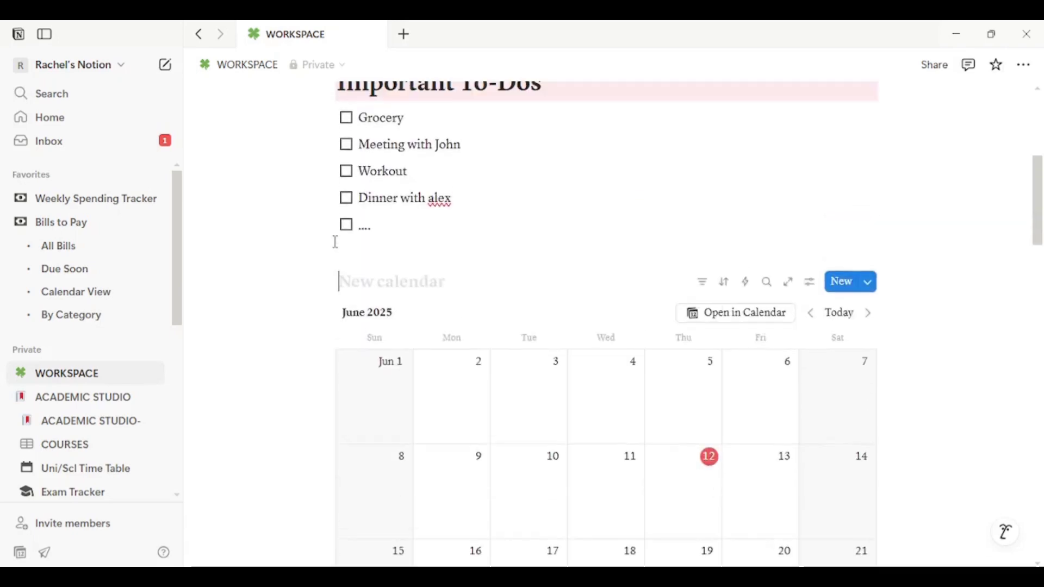
scroll(335, 241, down, 5)
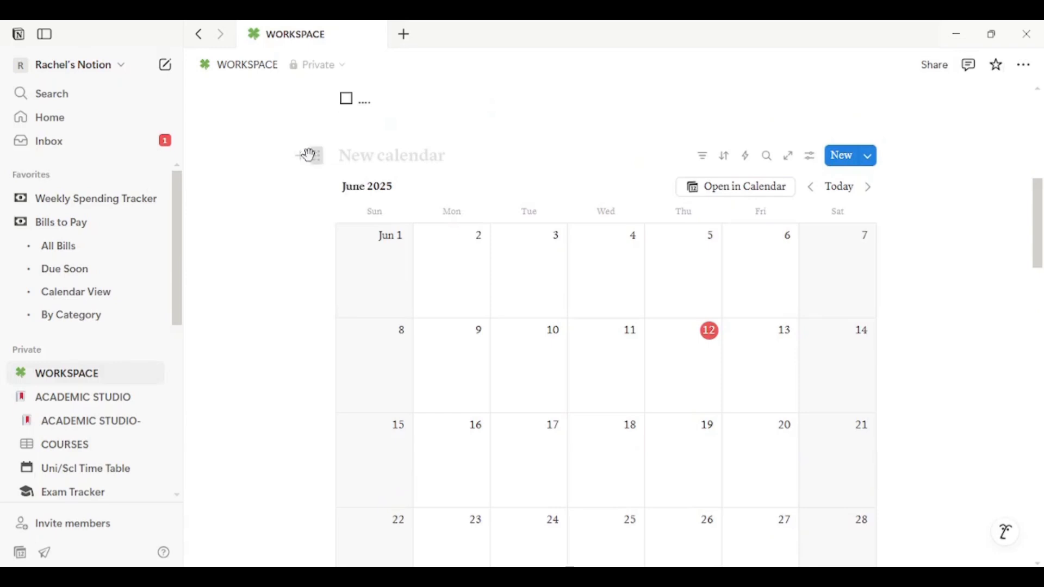
key(ctrl+backslash)
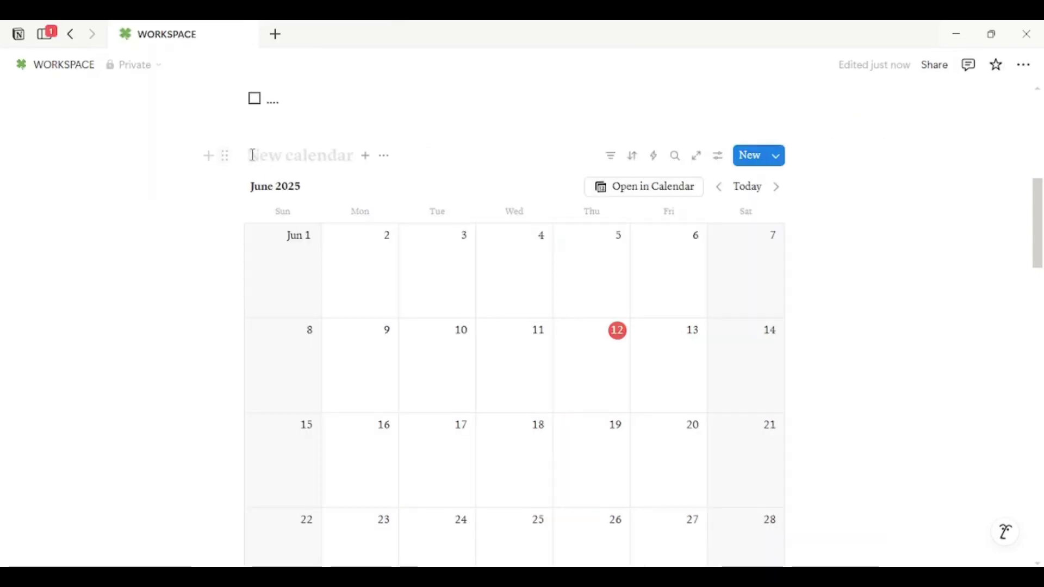
drag(225, 156, 144, 259)
- Widen the calendar and heading column layout to nearly the full page width
scroll(580, 348, down, 4)
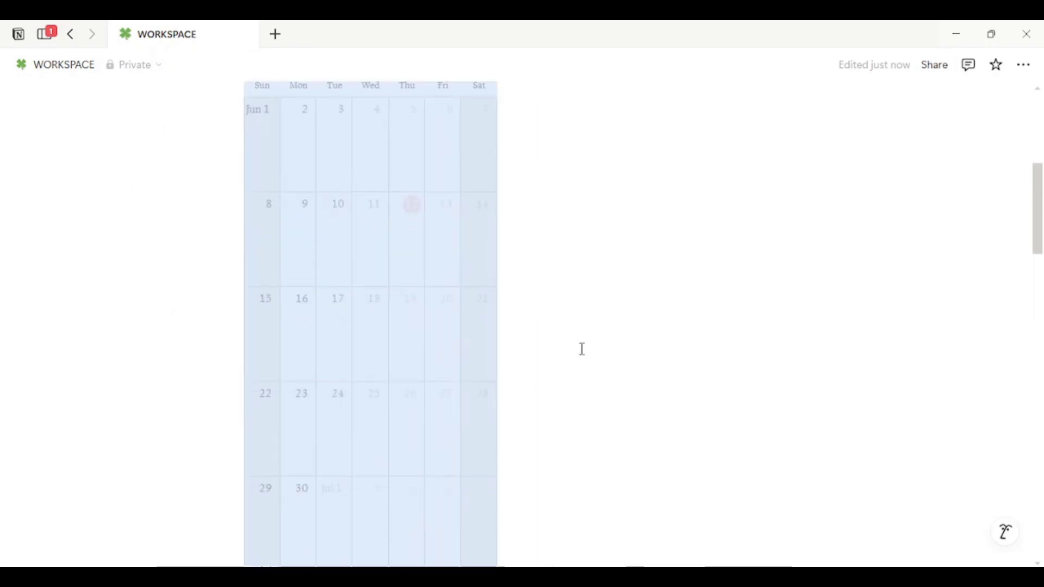
scroll(581, 349, up, 2)
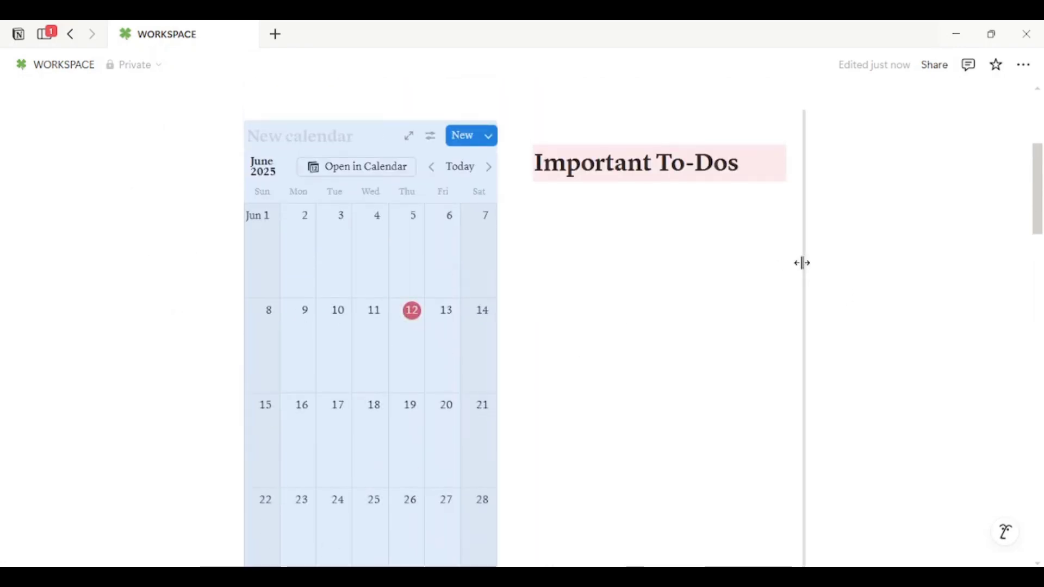
drag(804, 263, 837, 263)
drag(968, 272, 999, 272)
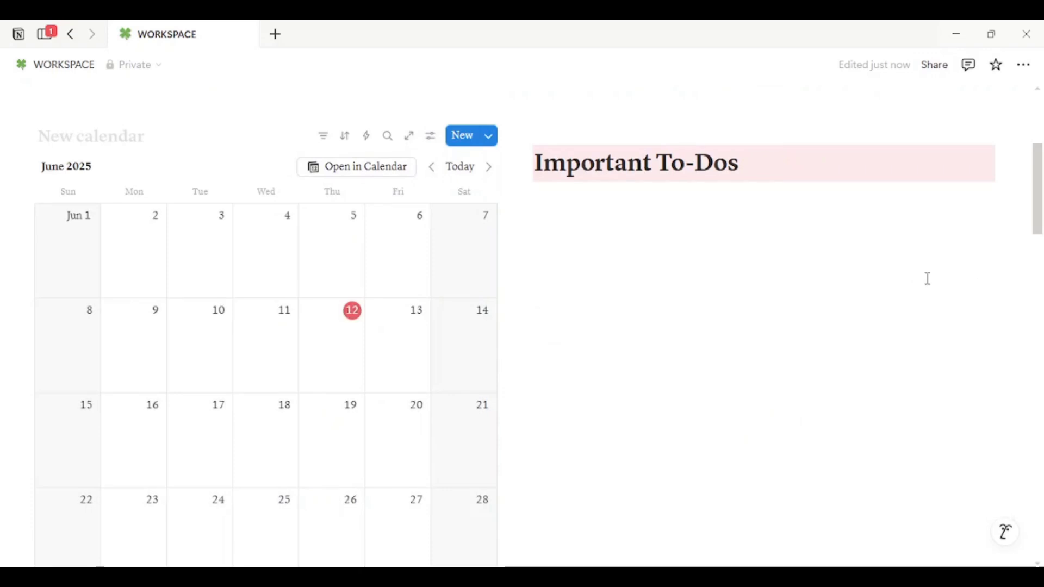
- Move all five to-do items into the column beneath the "Important To-Dos" heading, keeping their original order
scroll(928, 278, down, 8)
drag(238, 272, 538, 330)
scroll(538, 330, down, 1)
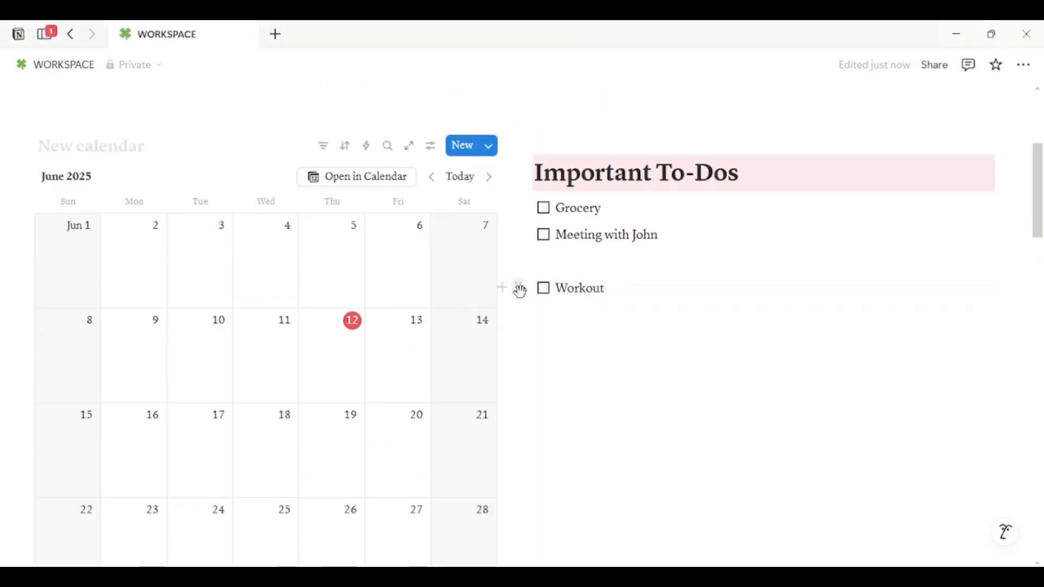
drag(519, 289, 521, 238)
scroll(568, 407, down, 8)
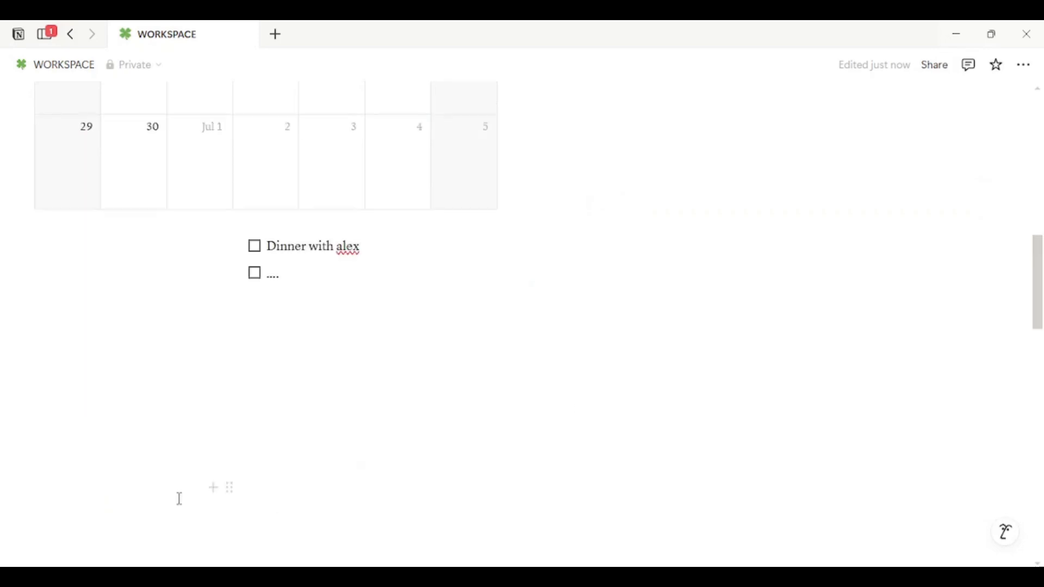
drag(232, 247, 331, 100)
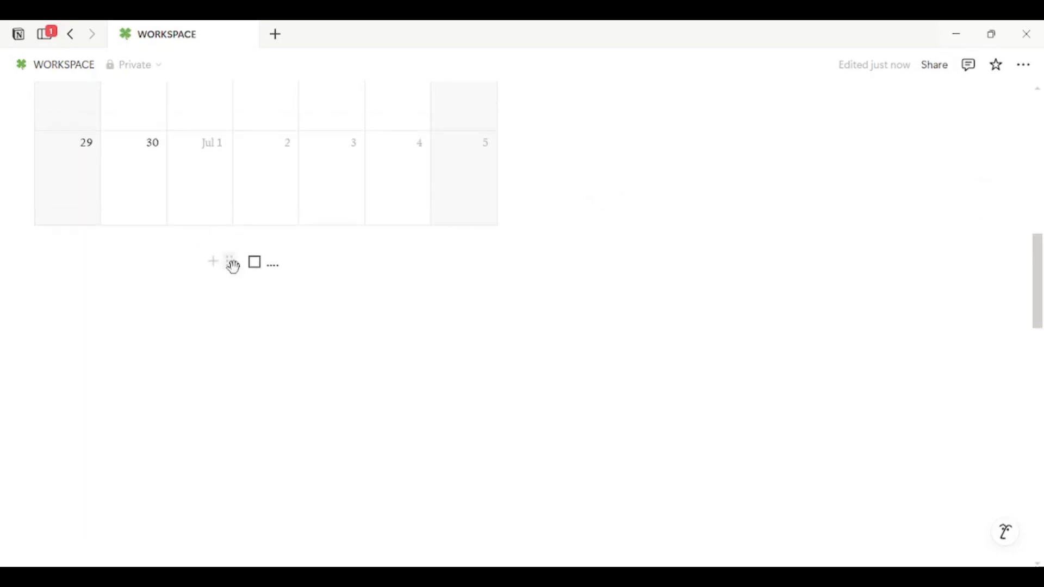
drag(229, 263, 543, 431)
- Insert an image block below the last to-do item and browse the Unsplash pictures for it
click(573, 508)
scroll(573, 508, down, 5)
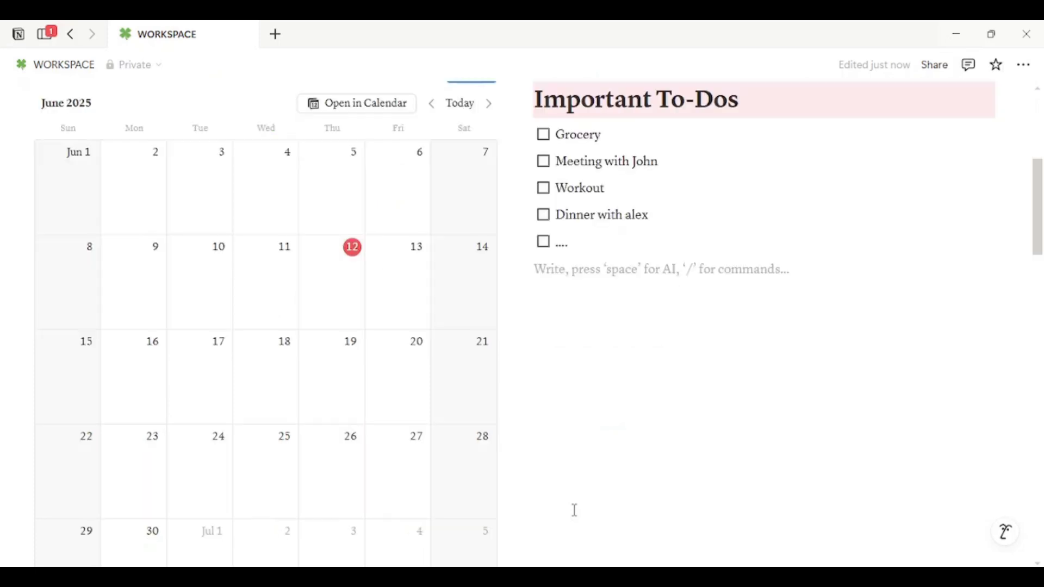
text(/)
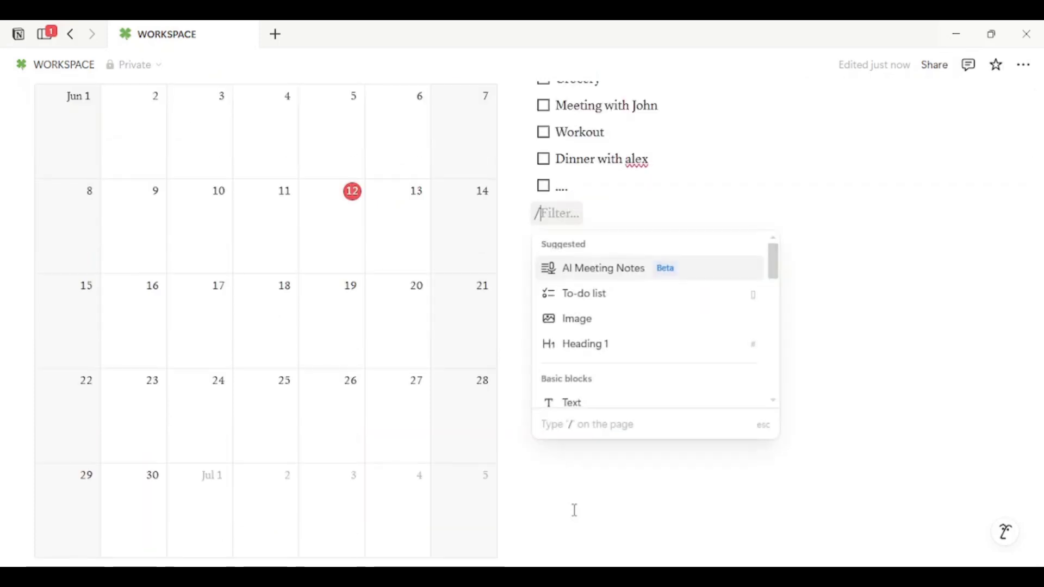
text(ima)
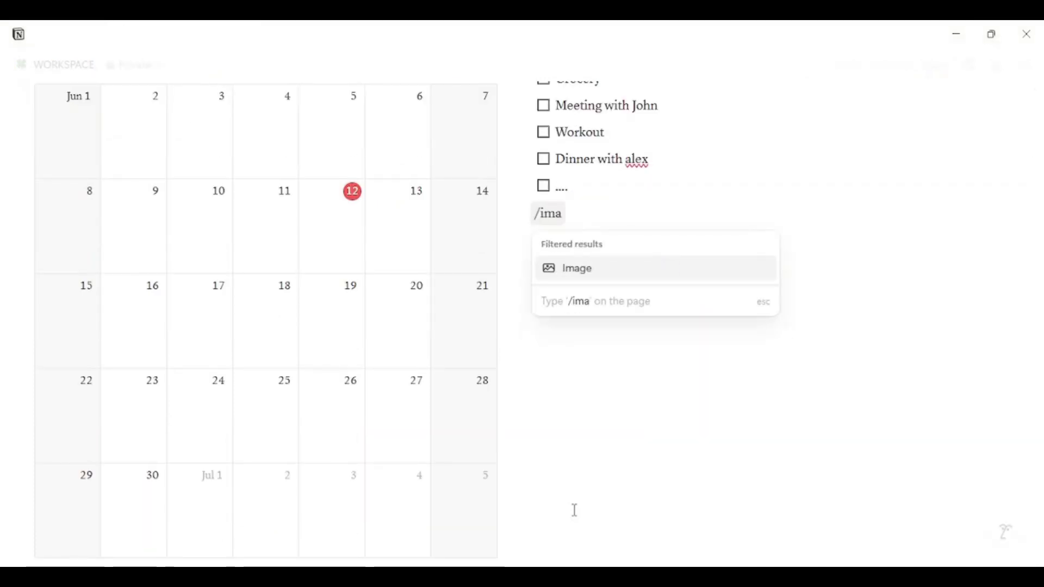
click(632, 279)
click(706, 266)
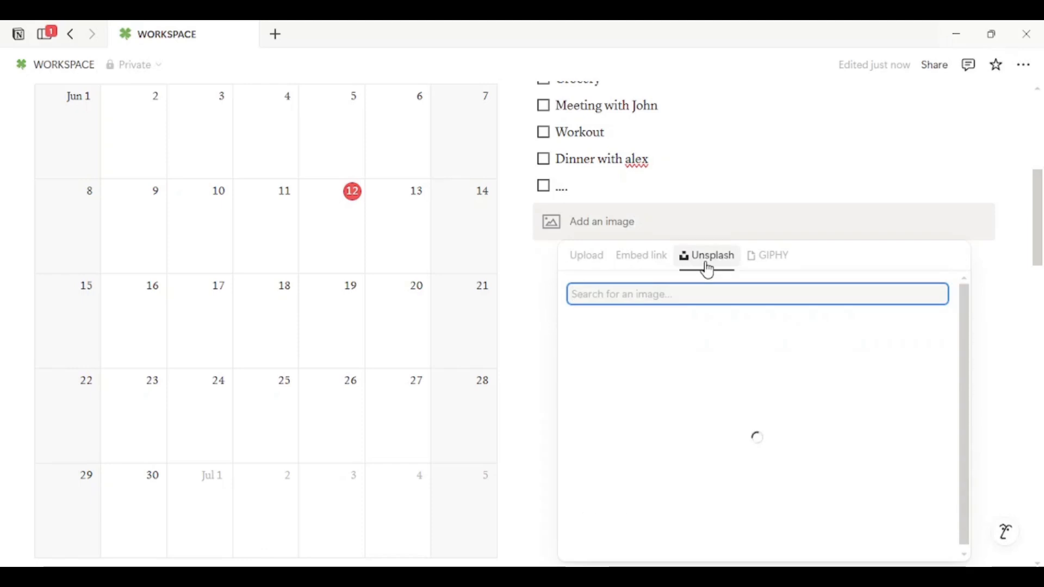
scroll(749, 452, down, 3)
scroll(748, 452, down, 3)
scroll(746, 451, up, 10)
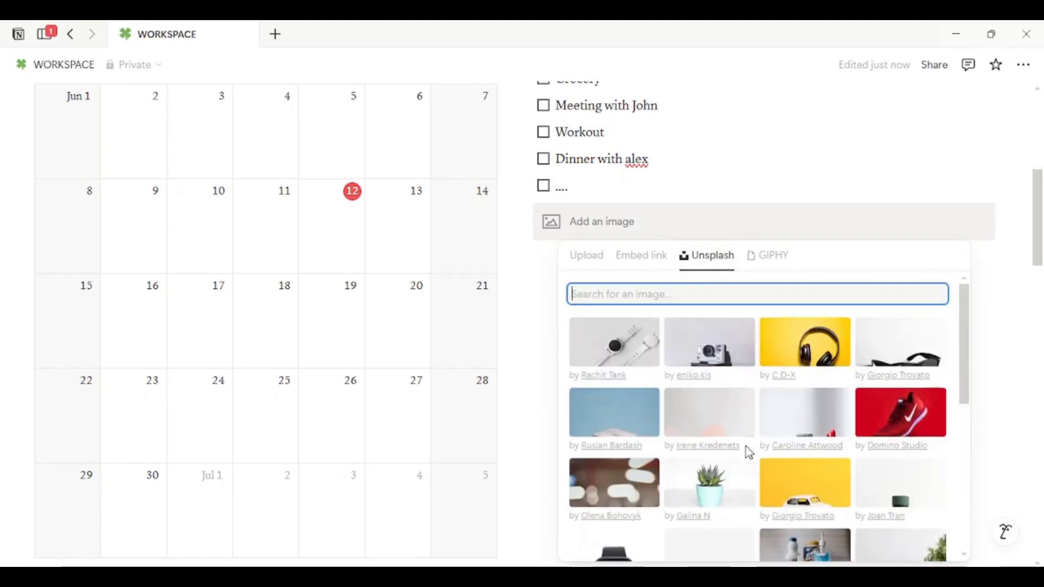
- Search Unsplash for "fun" and look through the pictures offered
text(fun)
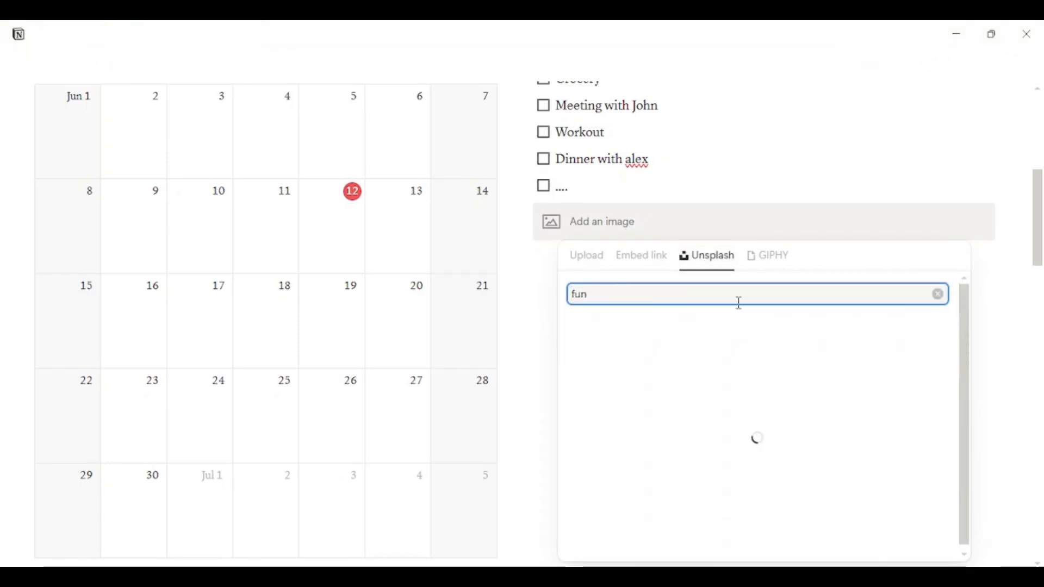
scroll(785, 461, down, 3)
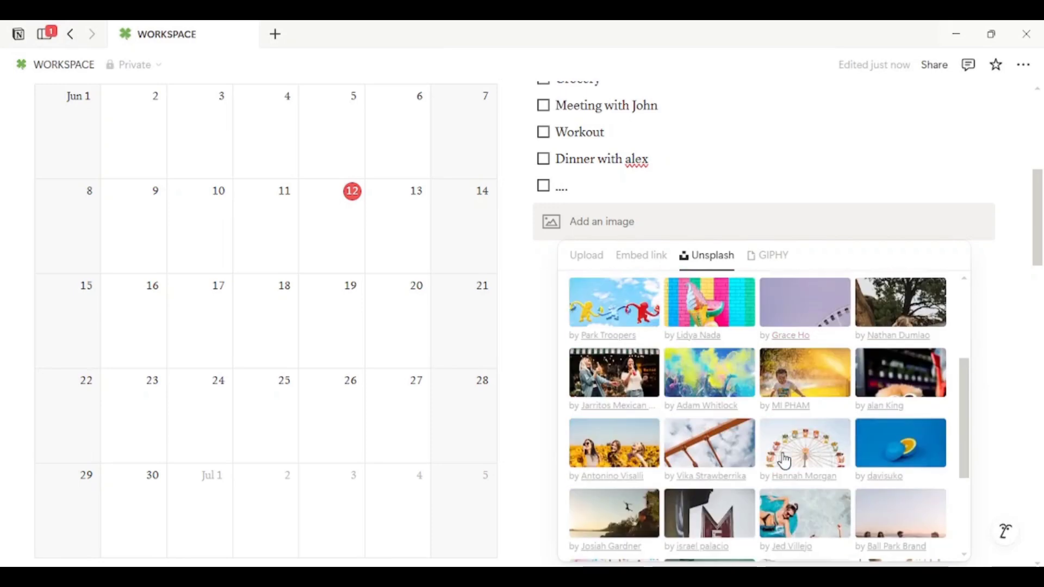
scroll(784, 461, down, 3)
scroll(785, 461, up, 6)
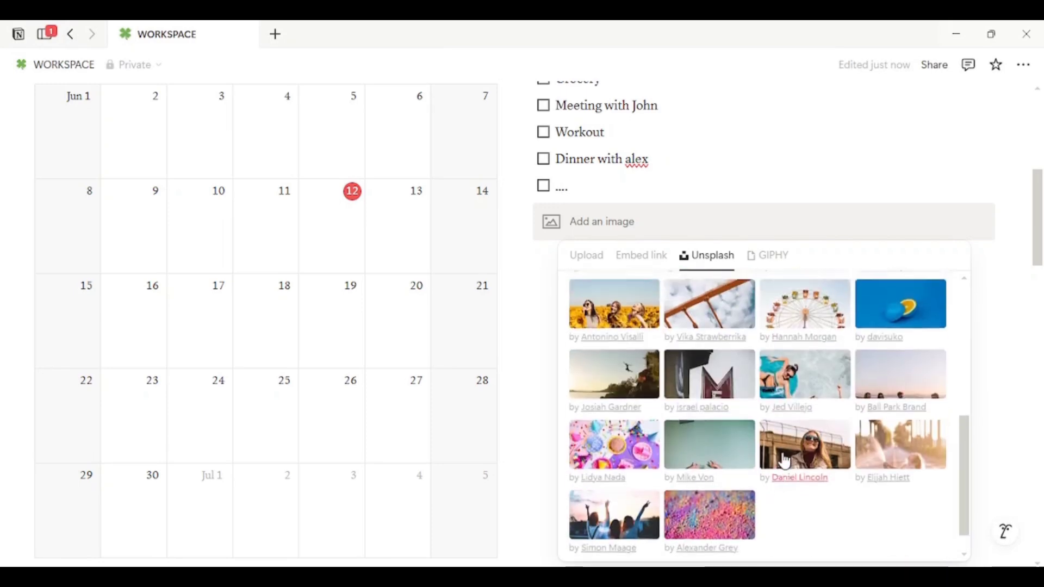
- Search Unsplash for "flowers" and insert the picture of green leaves and white blossoms on a wooden surface
key(ctrl+a)
text(flowers)
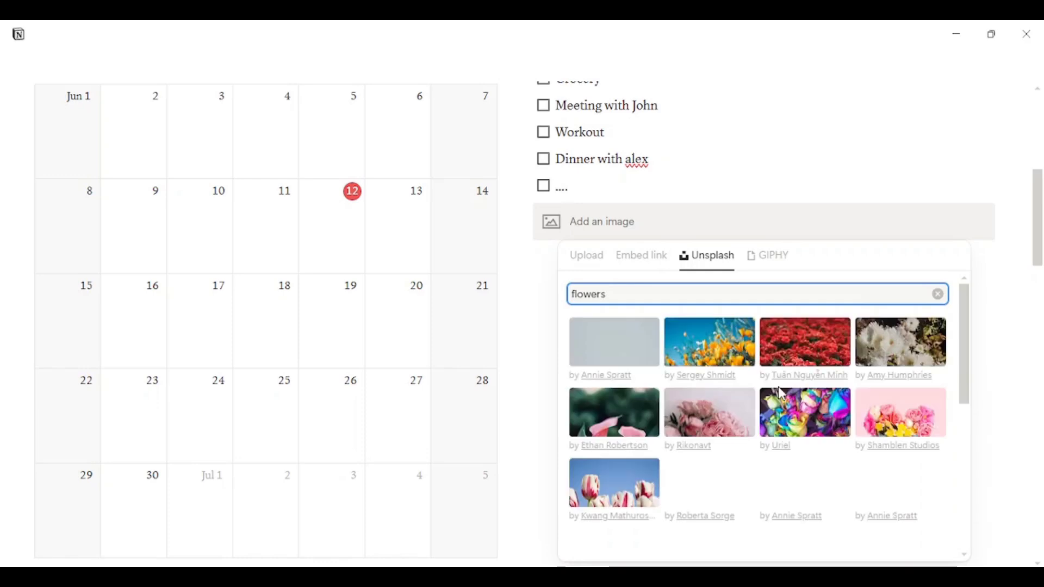
scroll(764, 445, down, 2)
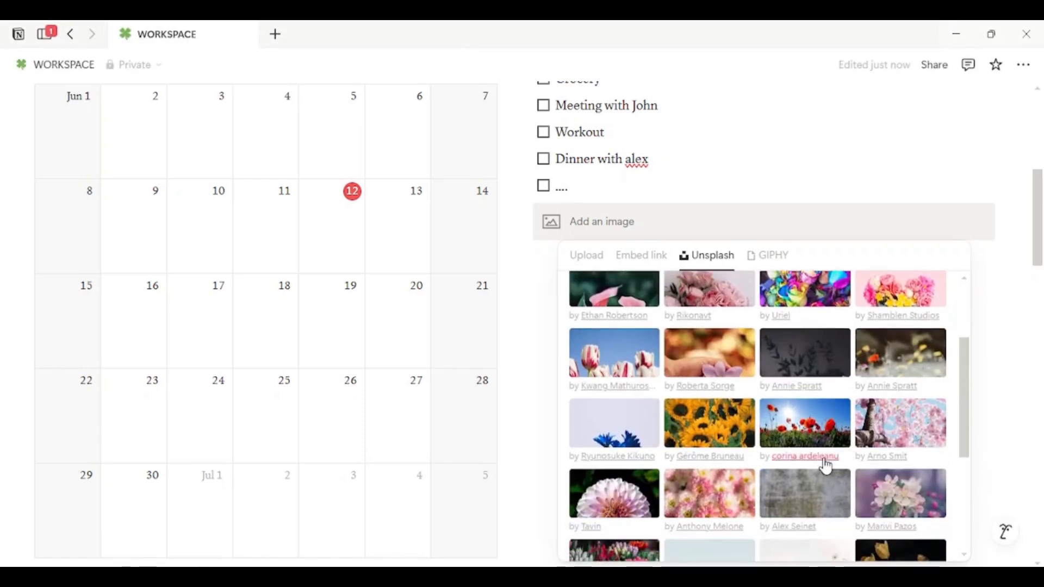
scroll(822, 462, down, 3)
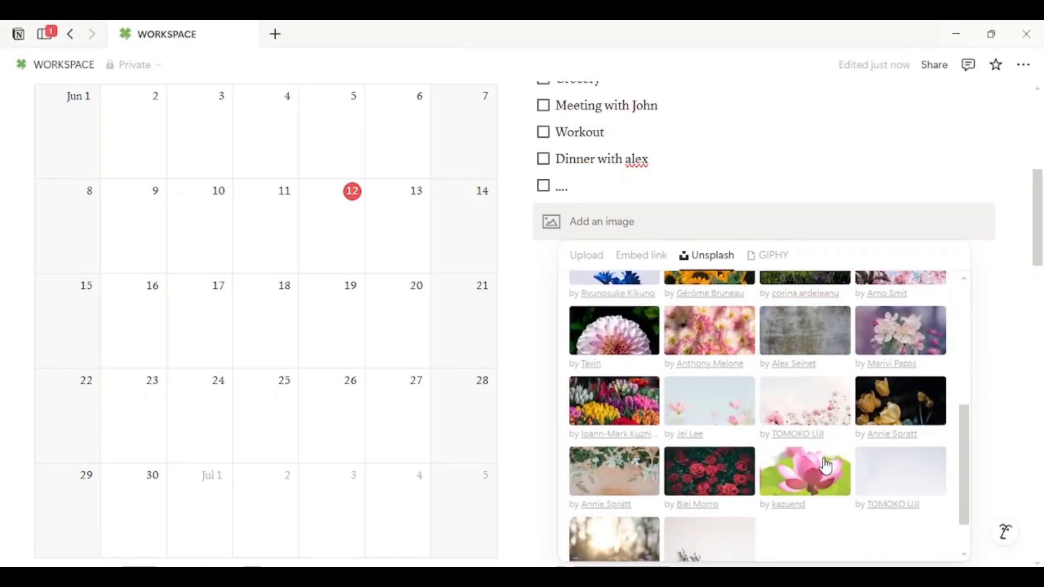
scroll(816, 429, up, 3)
scroll(750, 457, down, 3)
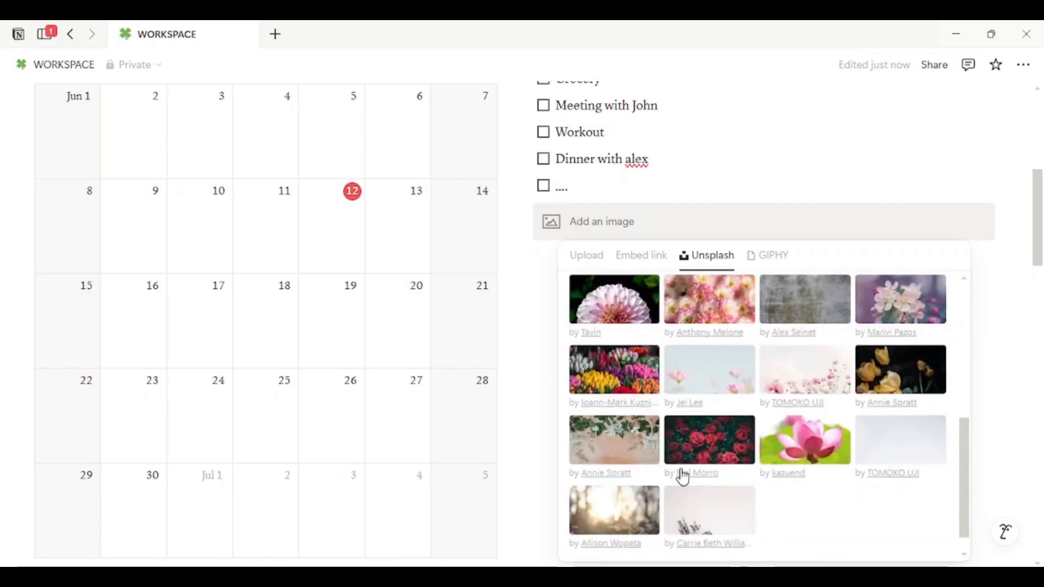
click(622, 465)
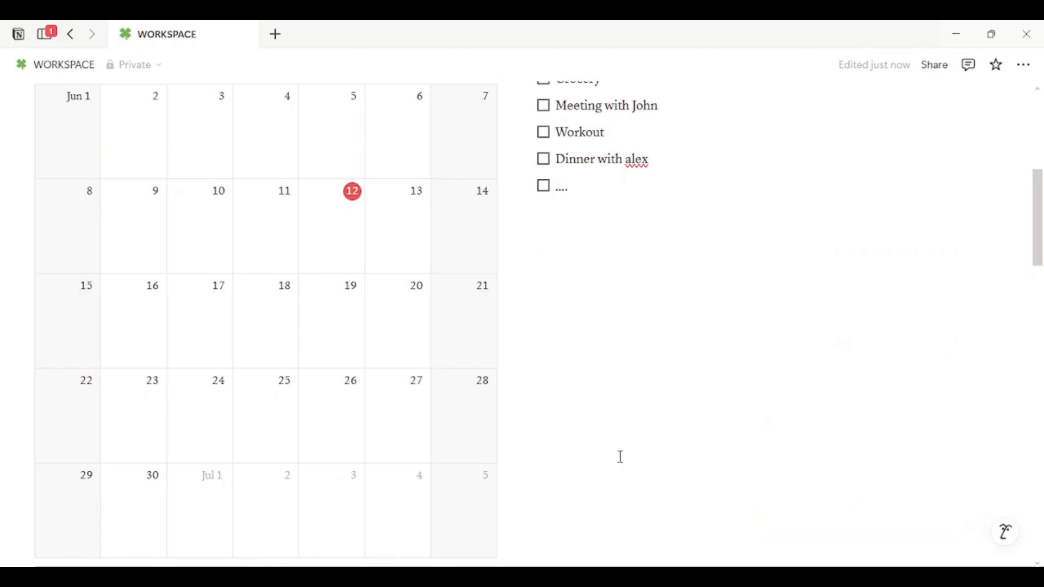
- Add a gallery view database in the empty block below the calendar and title it "my space"
scroll(699, 509, down, 3)
scroll(699, 509, up, 2)
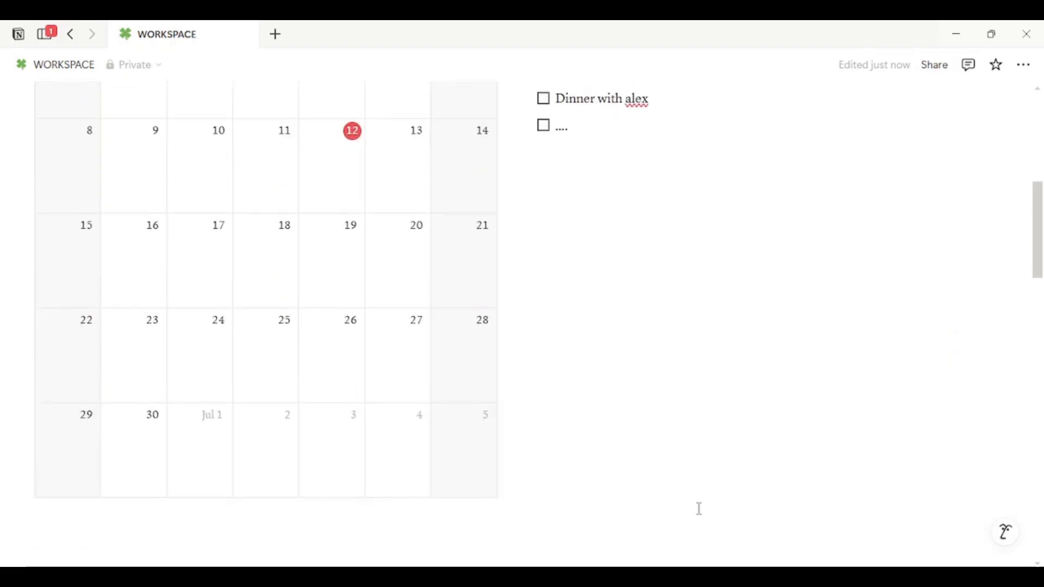
scroll(699, 509, down, 3)
scroll(683, 367, down, 1)
click(456, 372)
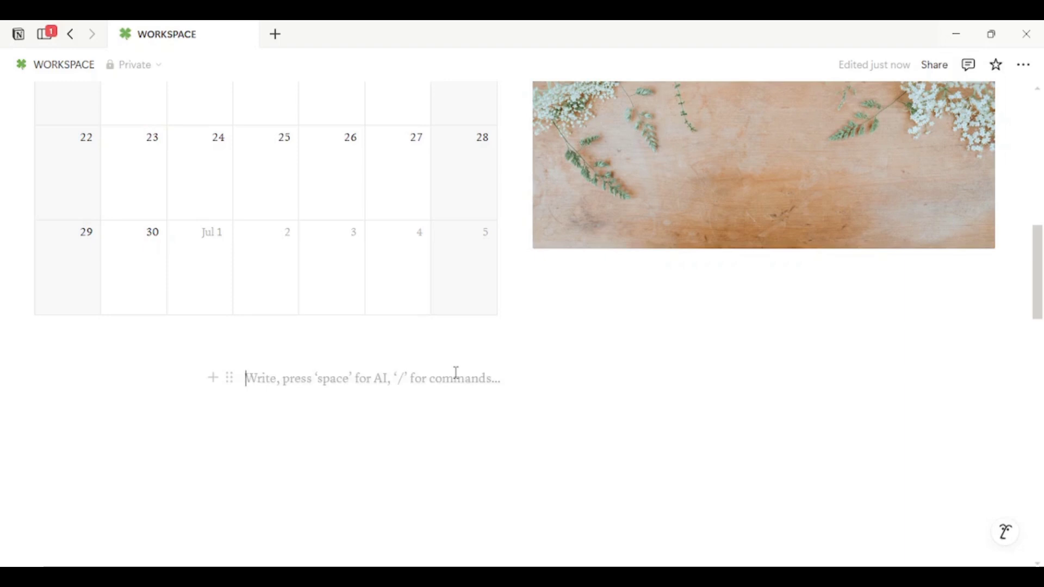
text(/)
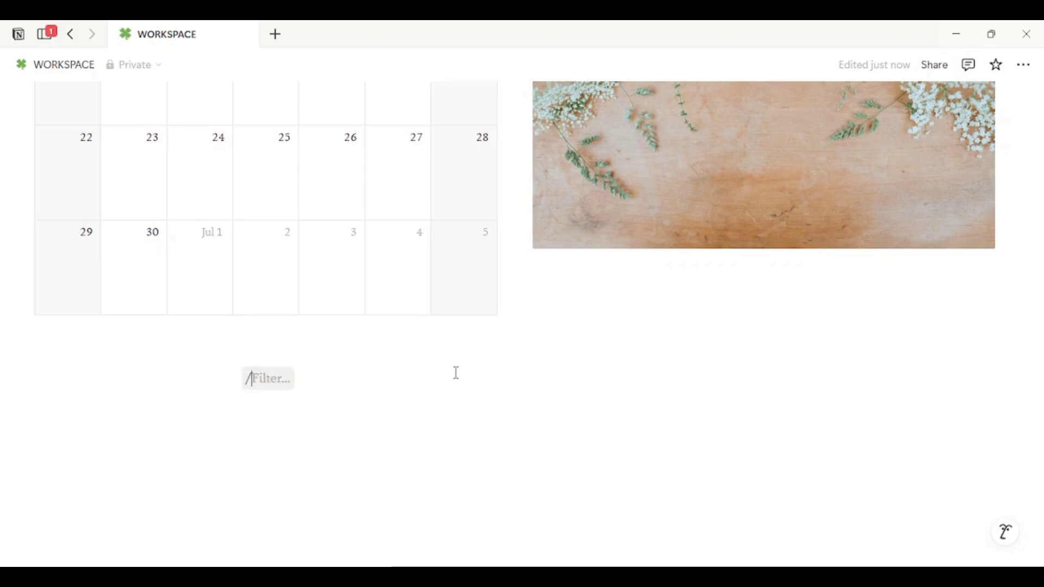
text(ga)
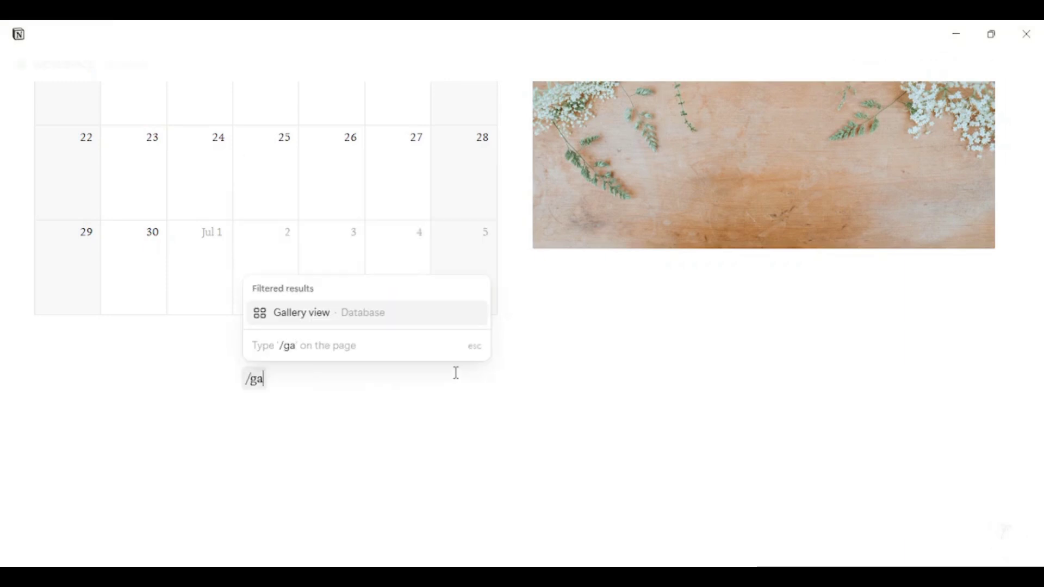
click(444, 318)
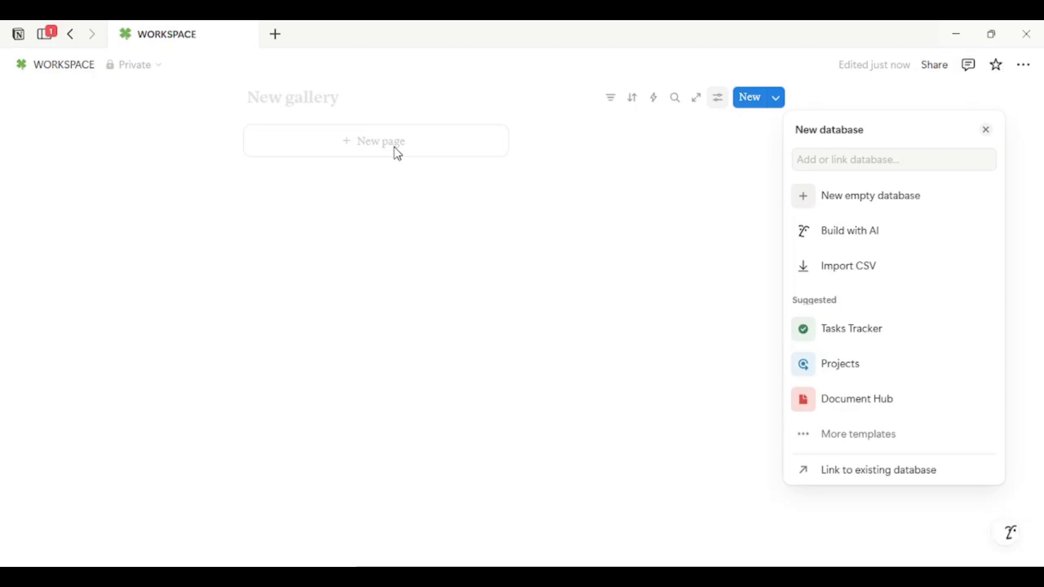
text(my)
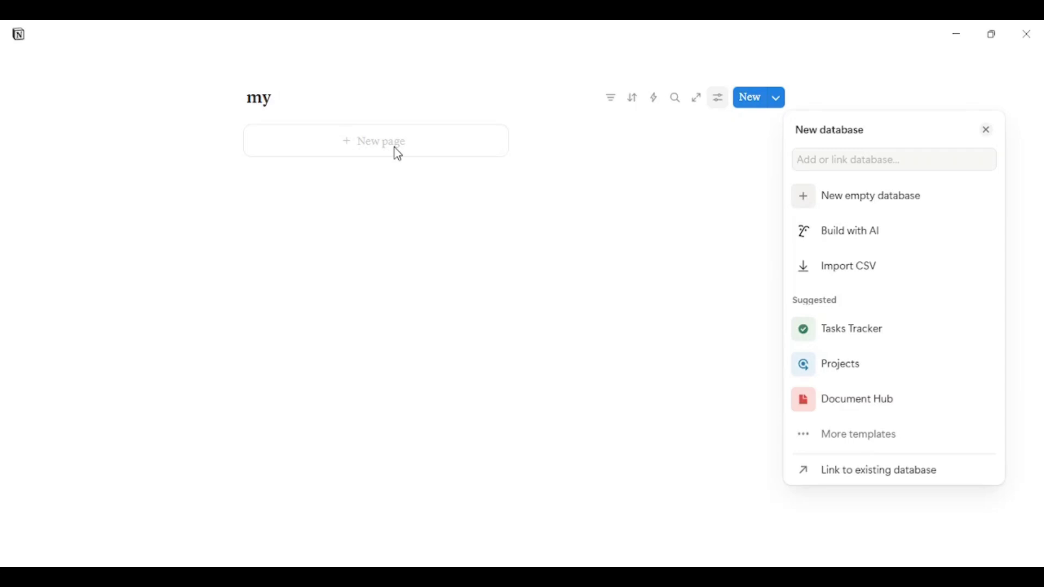
text(space)
click(397, 155)
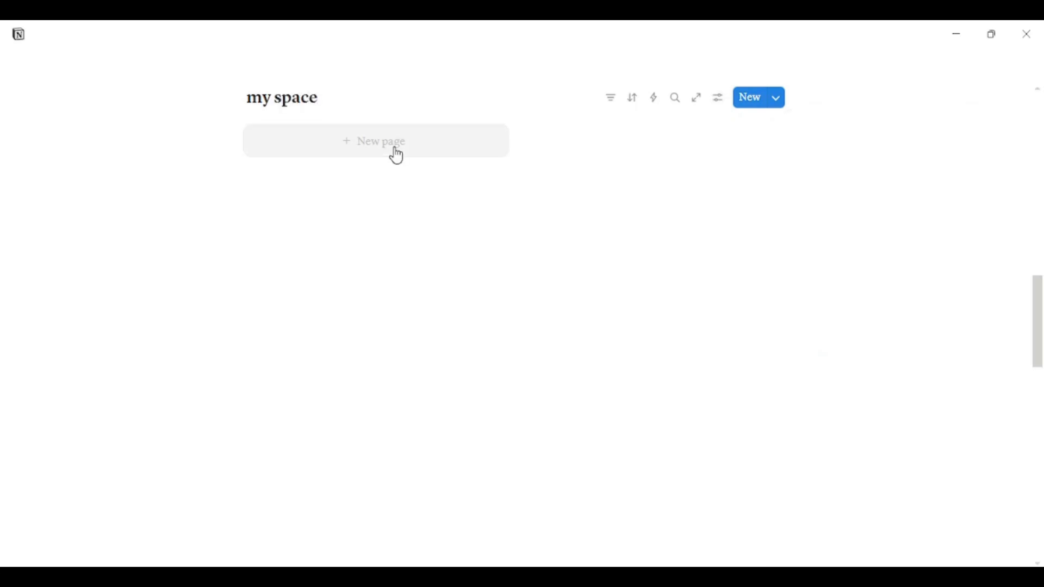
- Add two pages named "work" and "health" to the "my space" gallery
click(398, 156)
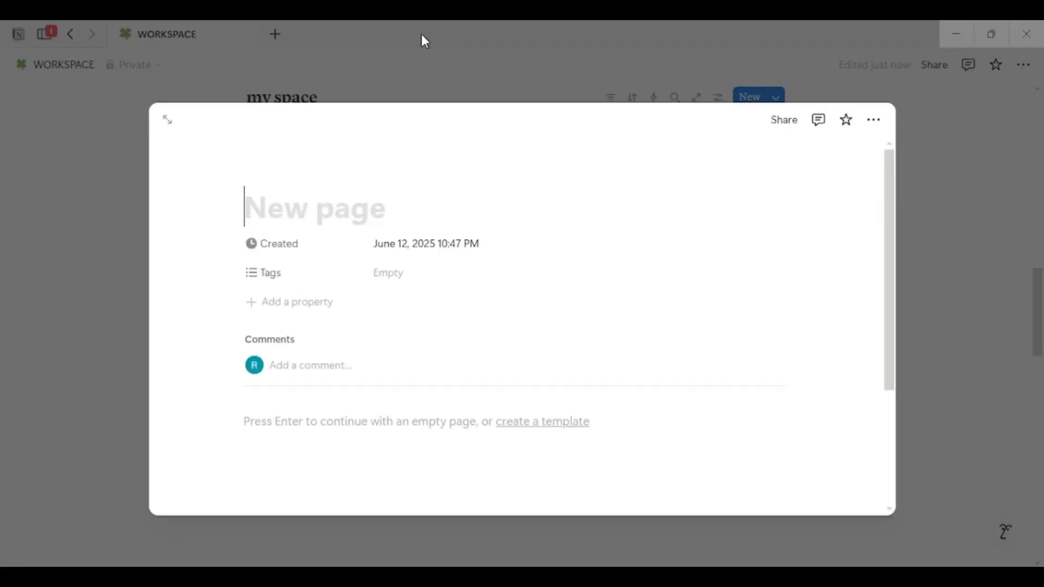
text(work)
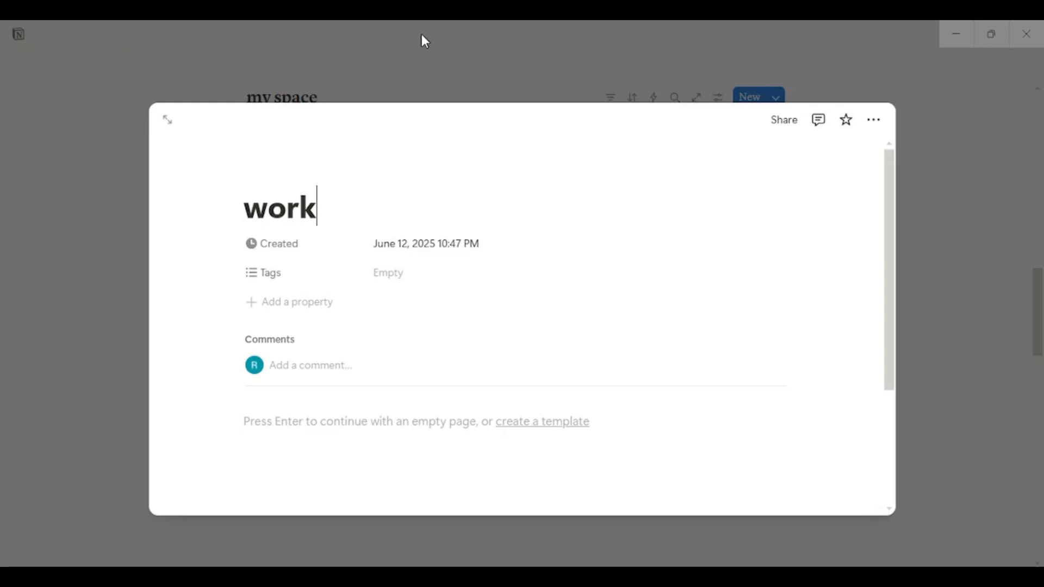
click(218, 86)
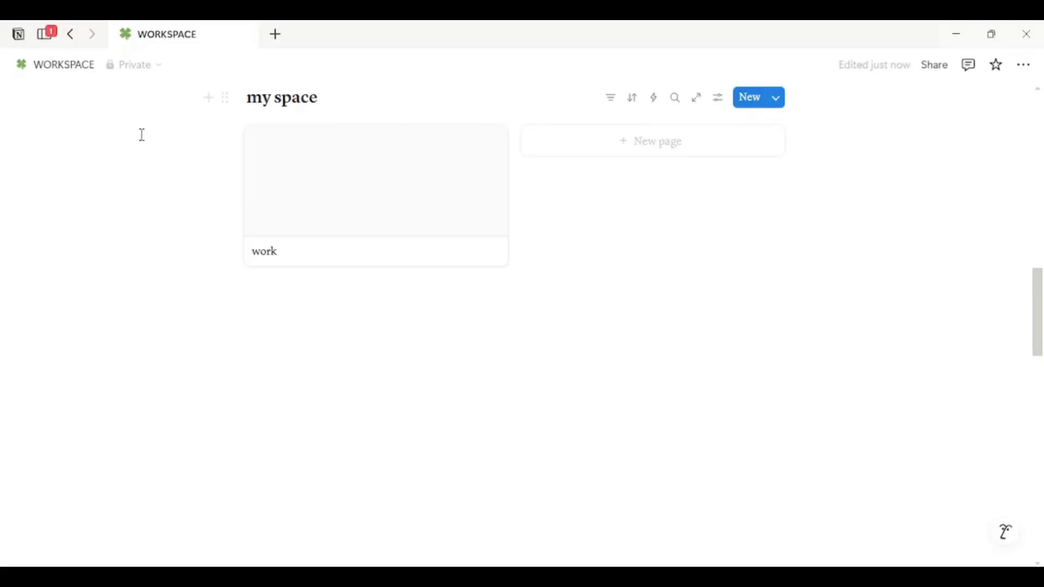
click(562, 156)
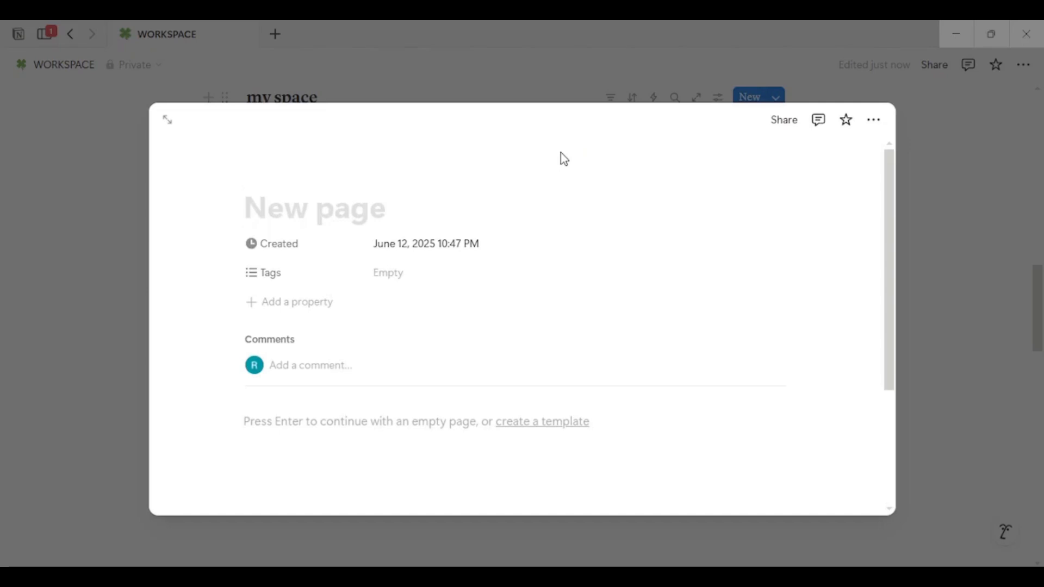
text(health)
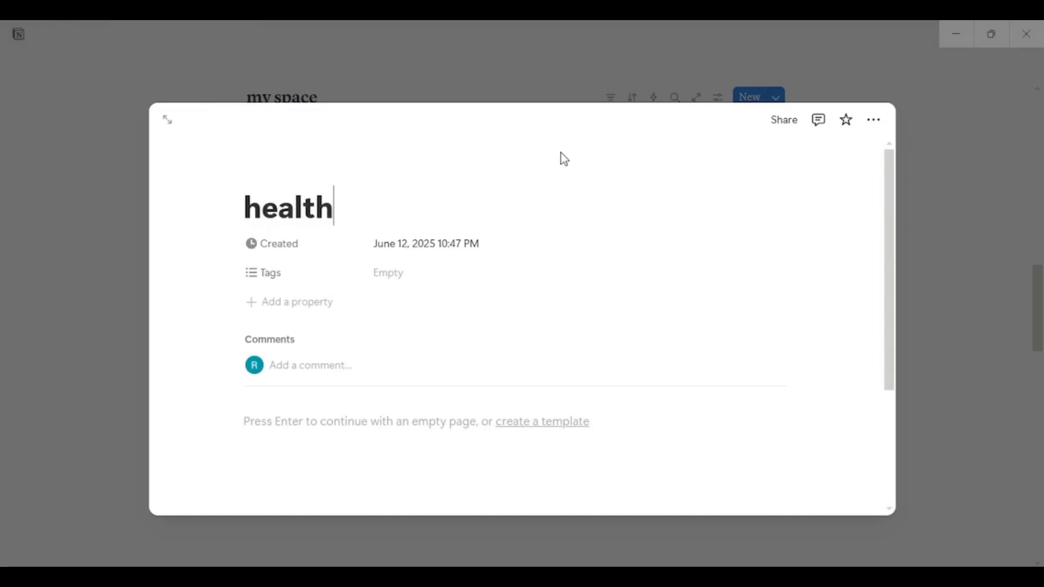
click(540, 77)
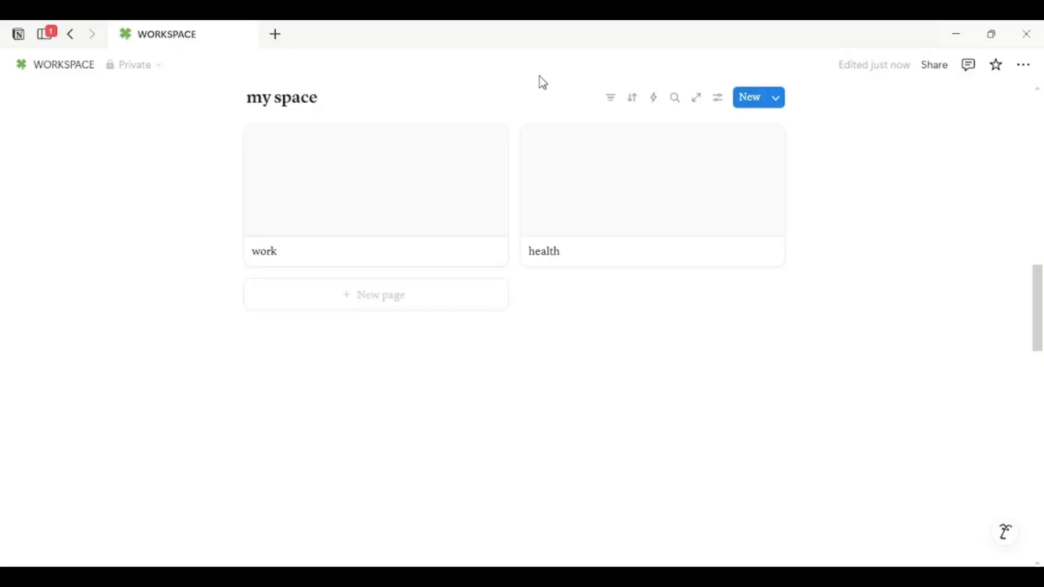
- Add two more pages named "finance" and "entertainment" to the gallery, and start the entertainment page's empty body
click(440, 309)
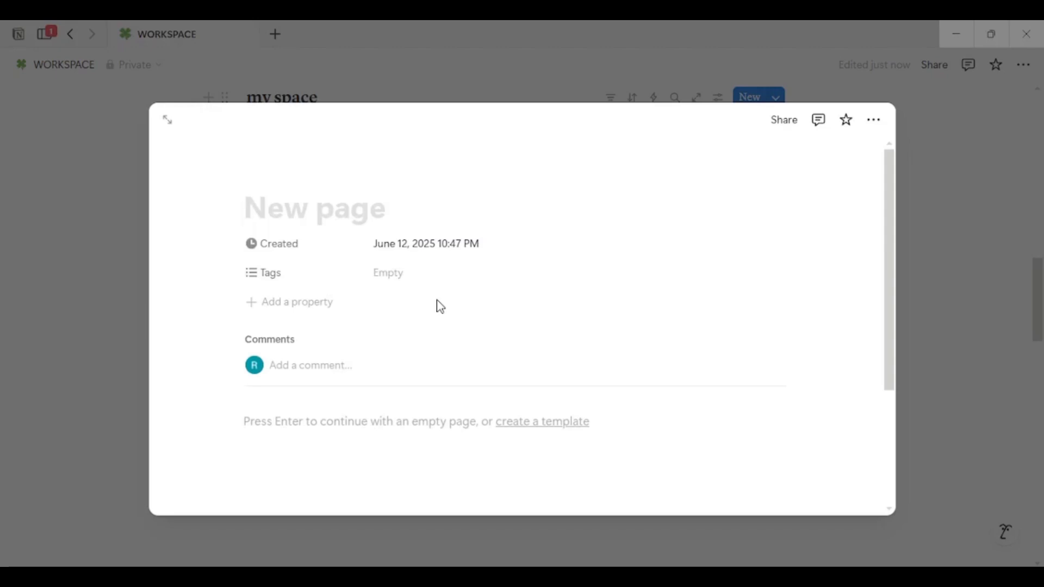
text(finan)
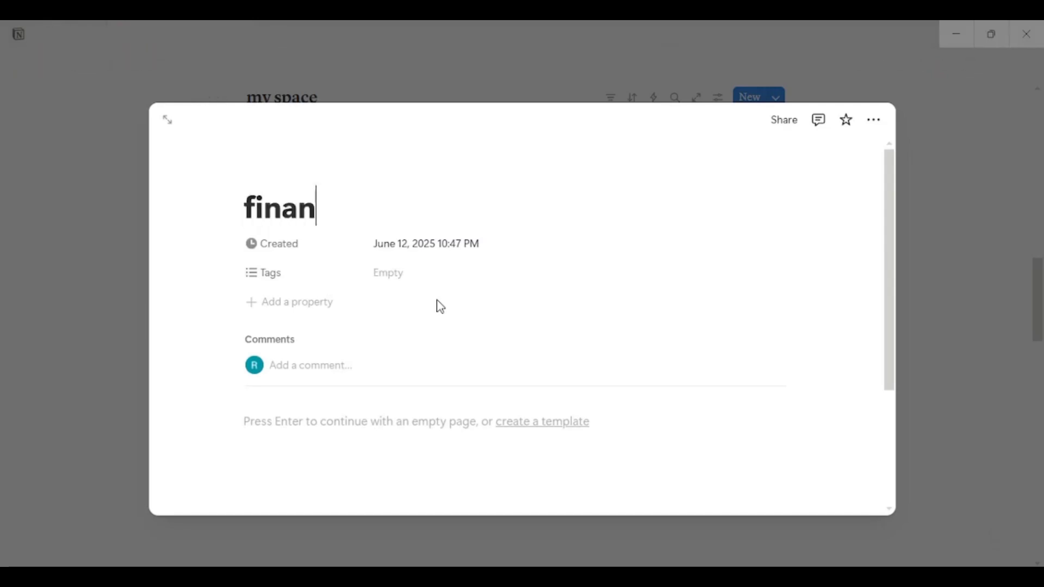
text(ce)
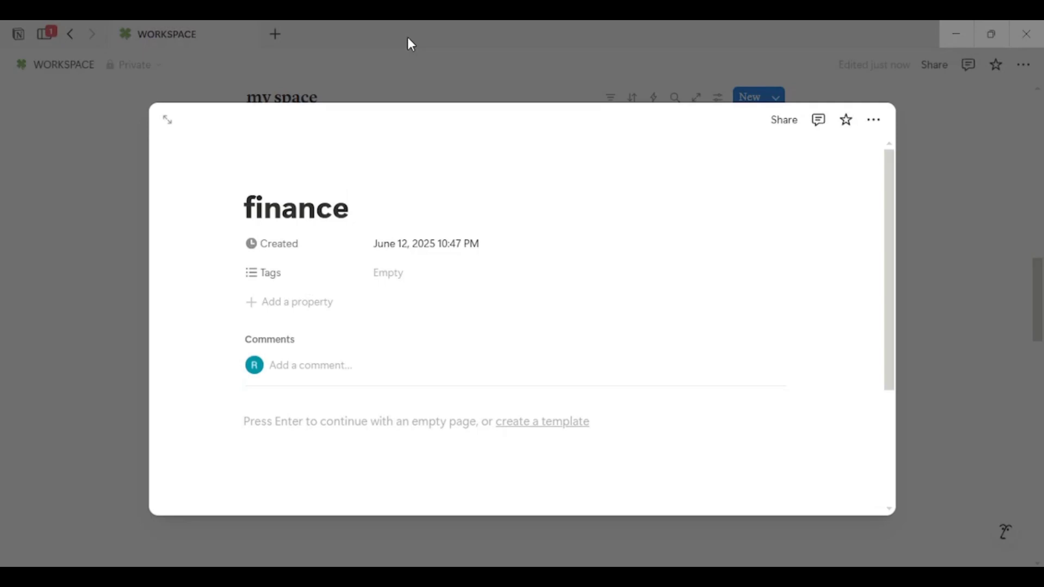
click(402, 72)
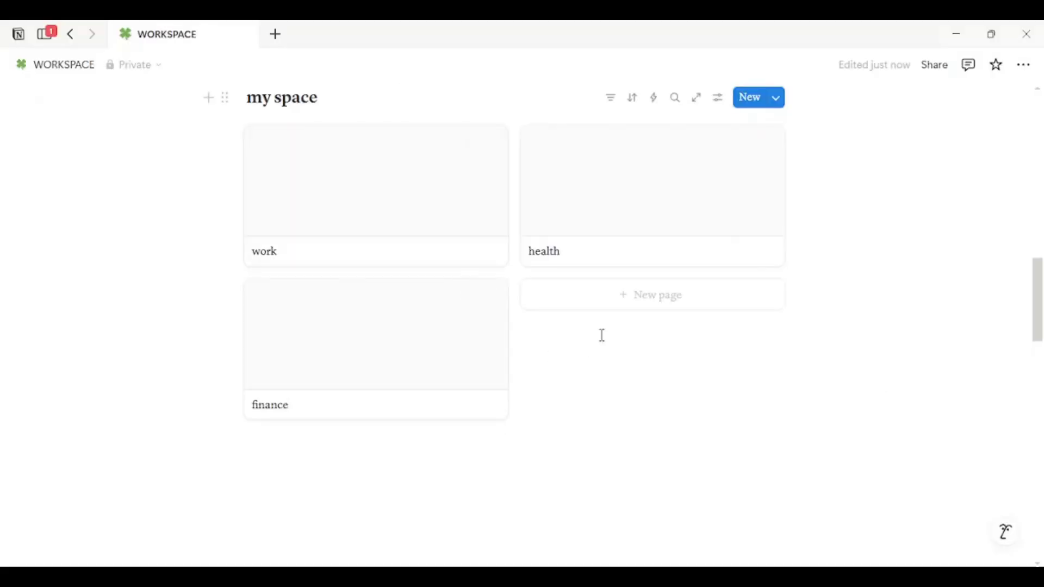
click(615, 307)
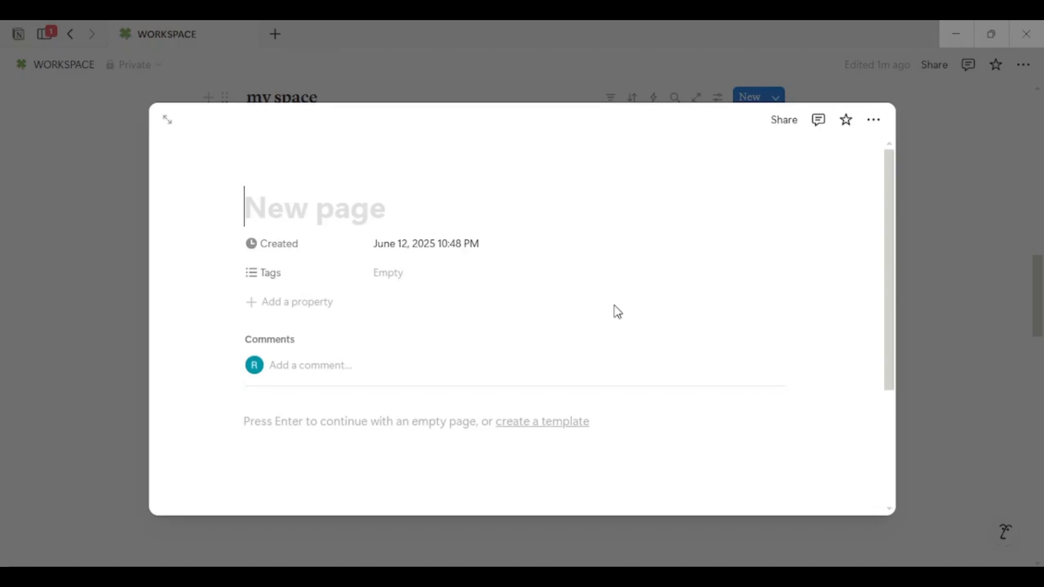
text(entertainment)
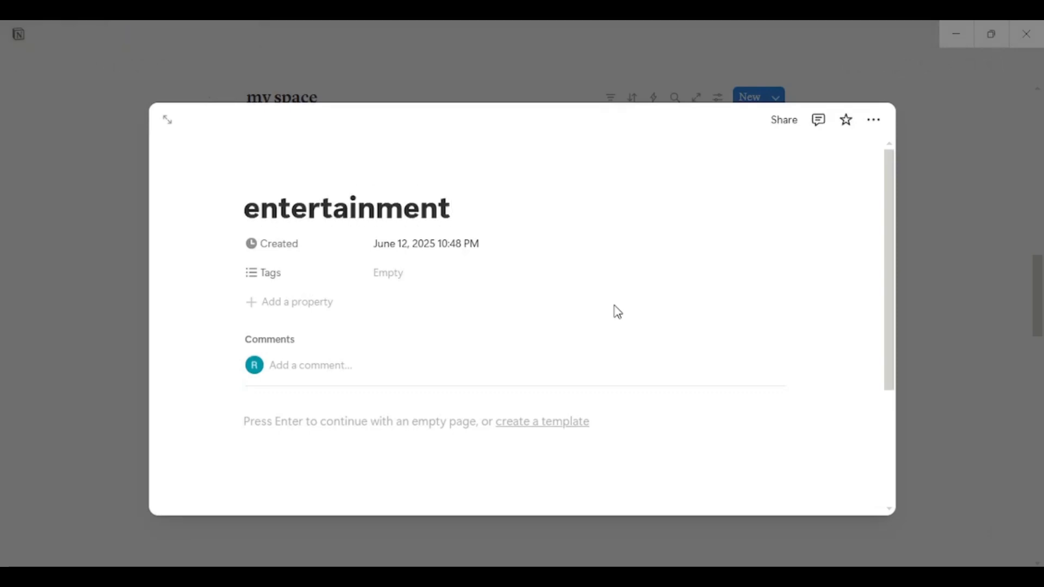
key(Return)
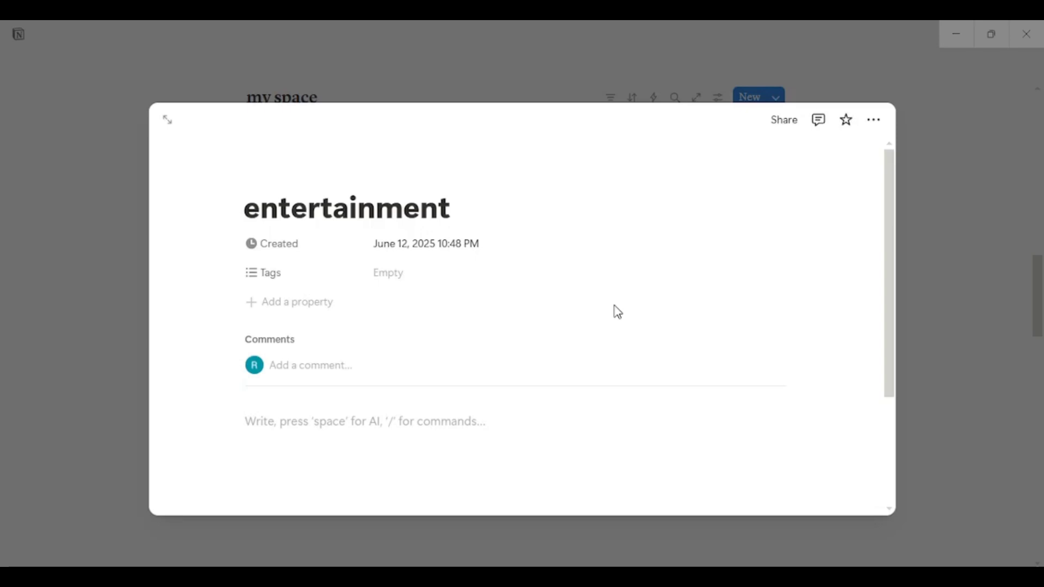
- Look through the block types that can be inserted in the entertainment page's body, and return to the WORKSPACE page
scroll(483, 298, down, 3)
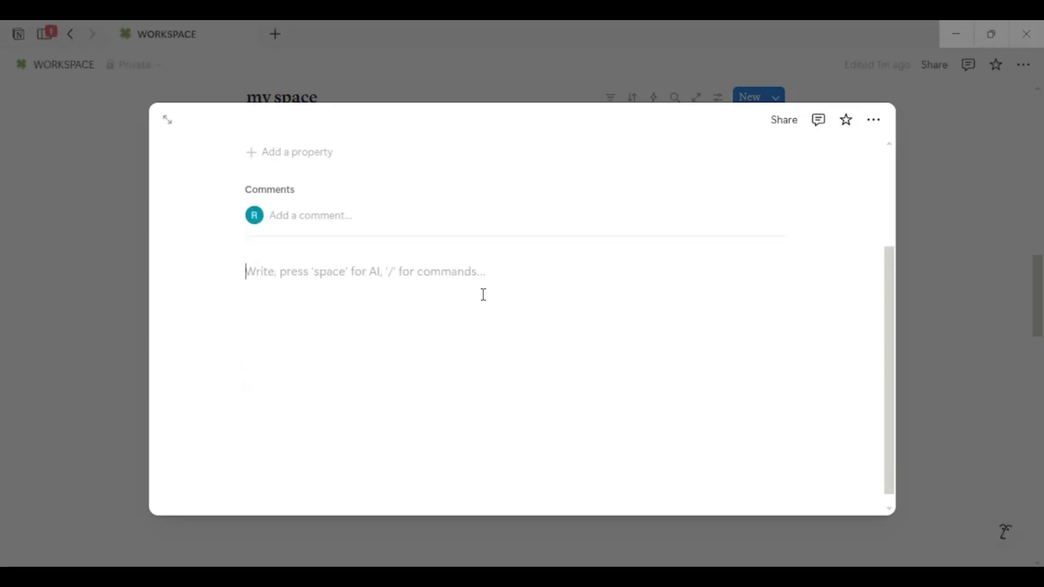
text(/)
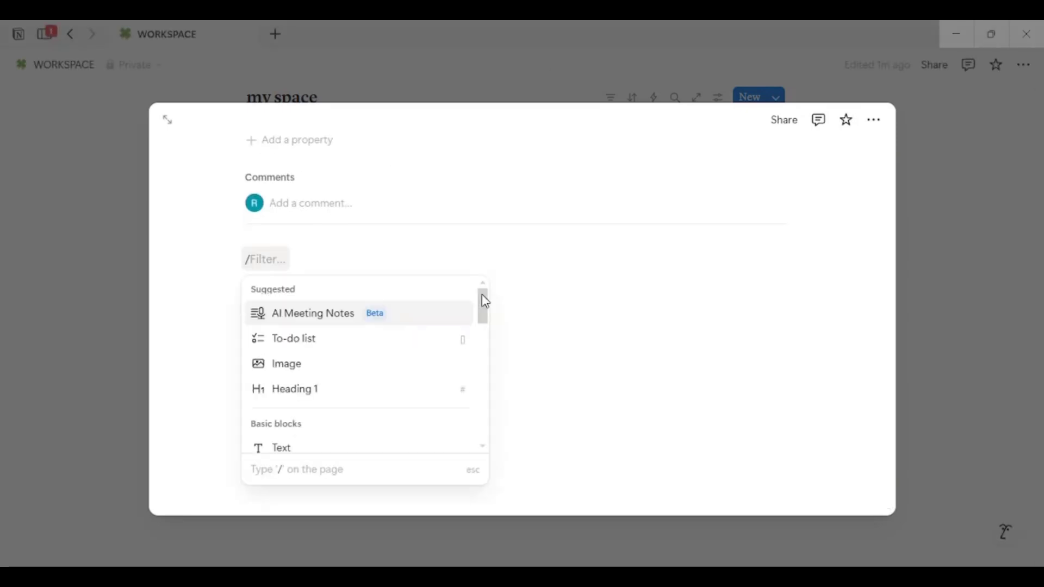
scroll(375, 366, down, 6)
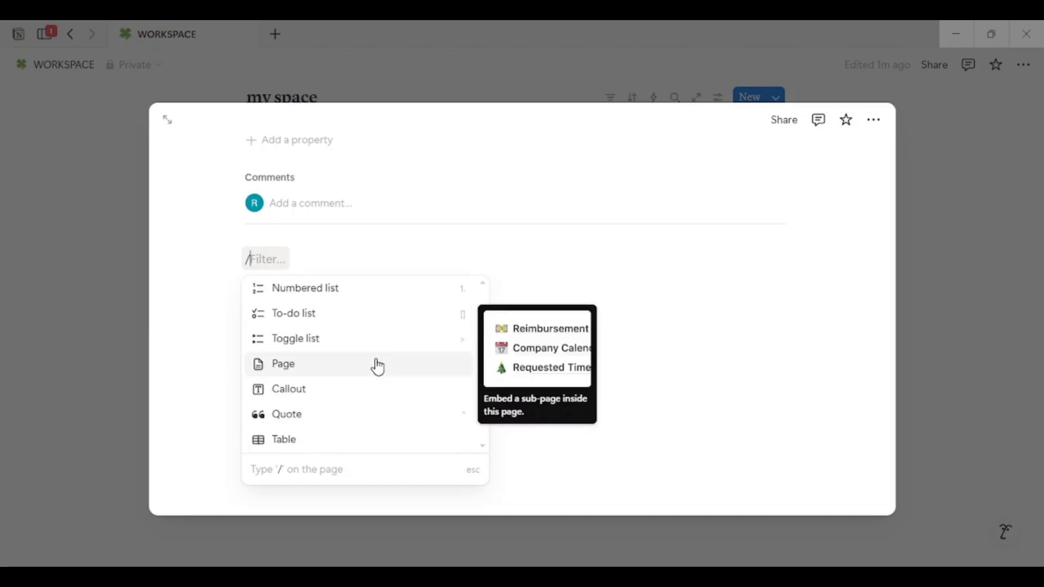
scroll(378, 367, down, 2)
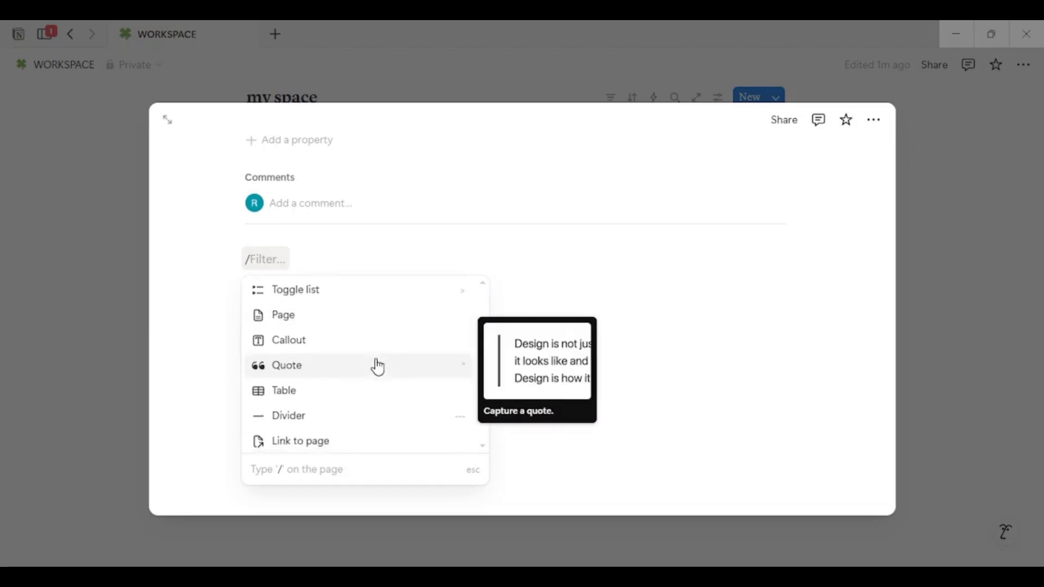
scroll(378, 367, down, 2)
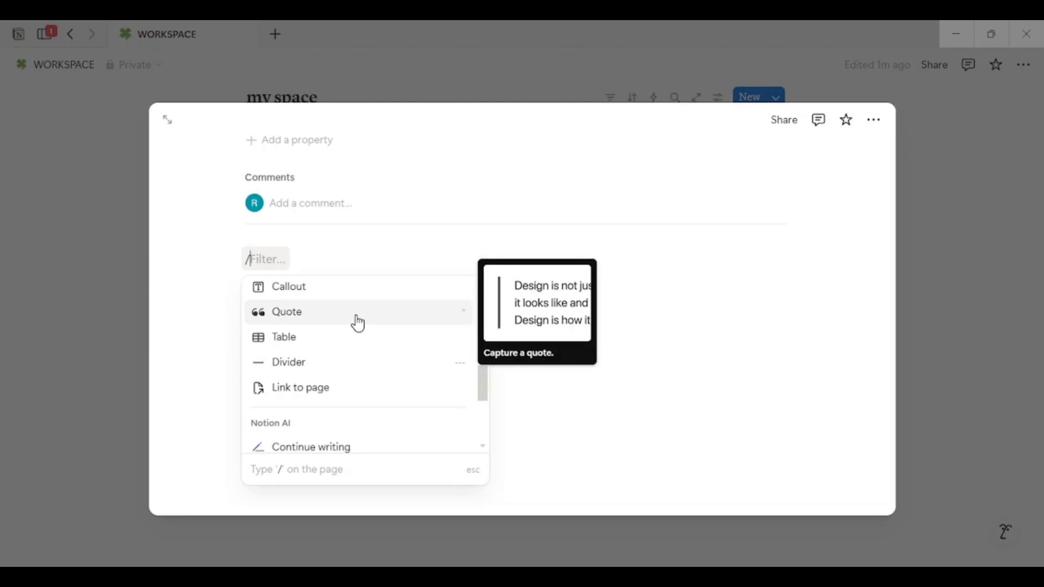
scroll(337, 390, down, 4)
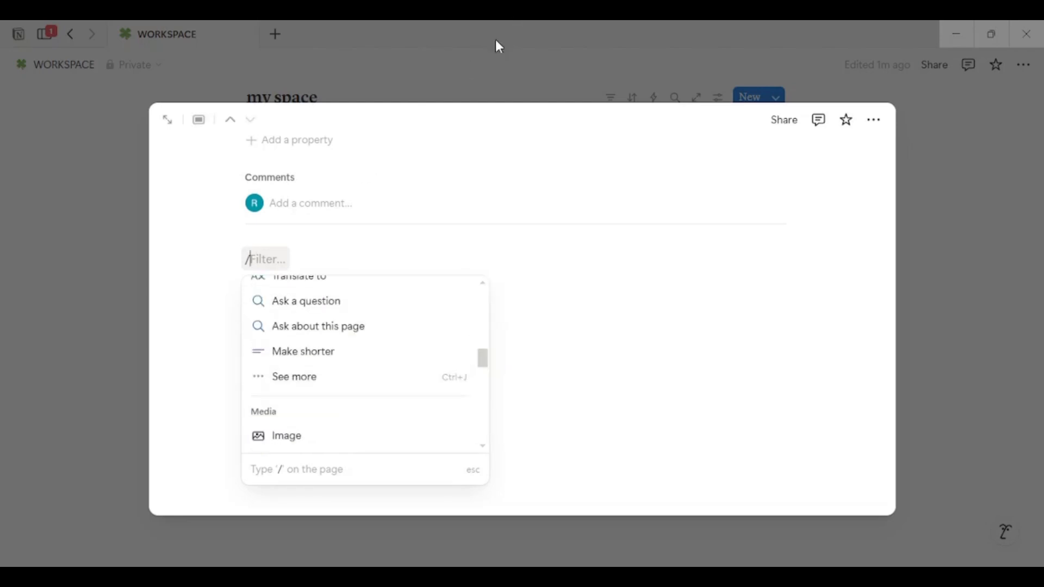
click(485, 59)
click(484, 59)
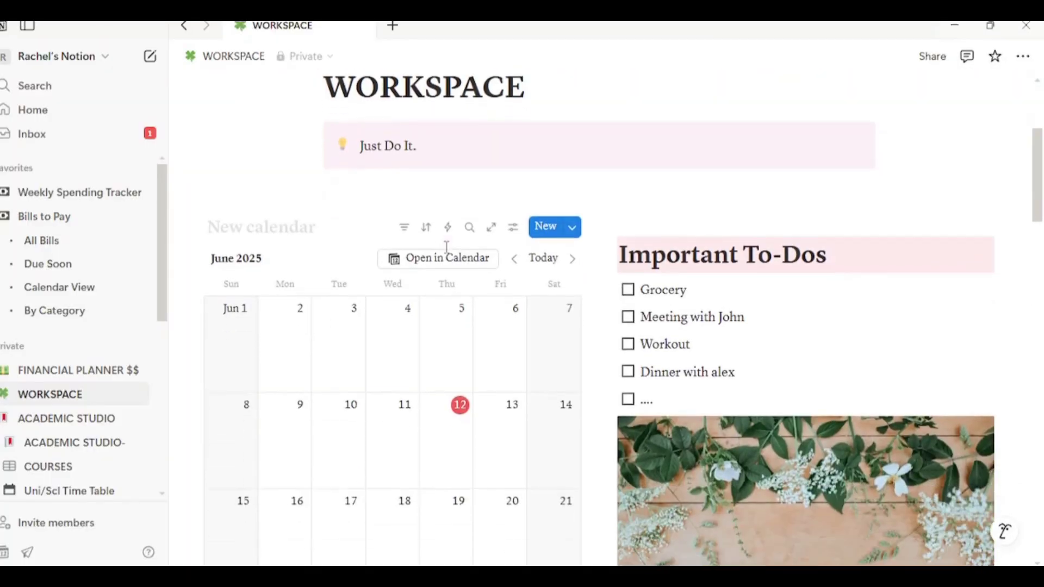
scroll(446, 248, down, 2)
scroll(446, 247, down, 10)
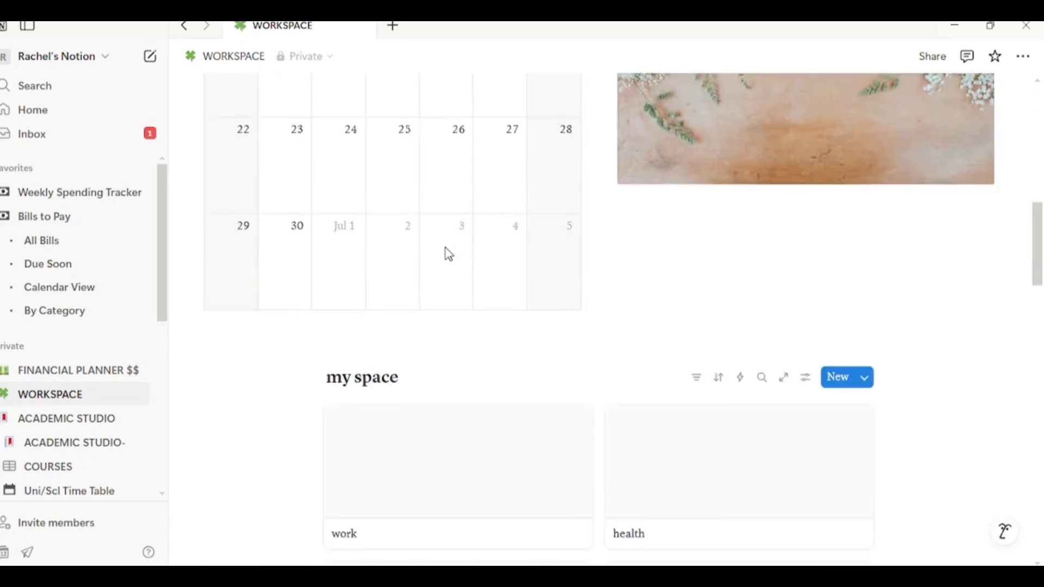
scroll(446, 250, up, 12)
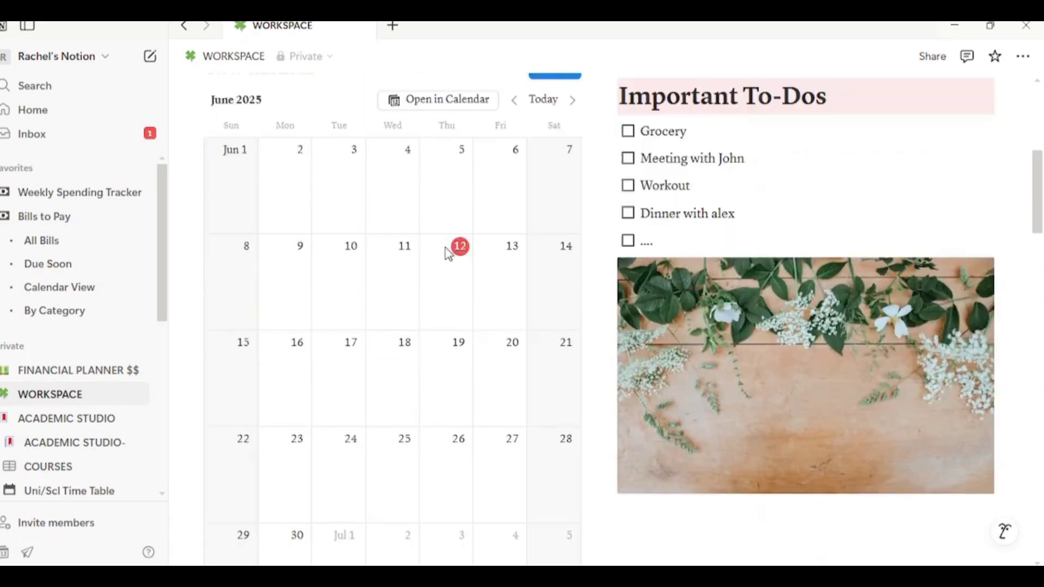